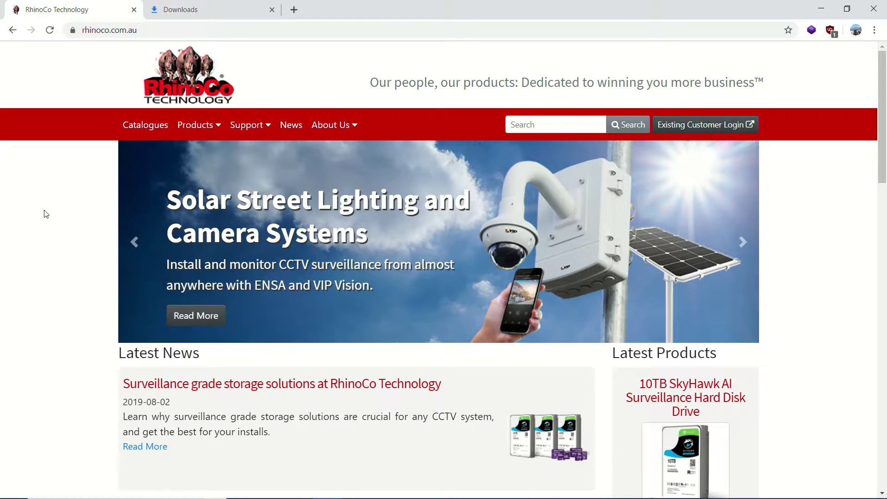
Step: Open RhinoCo Technology's Support section and pick out the Smart PSS (Windows 2.20) download
click(181, 29)
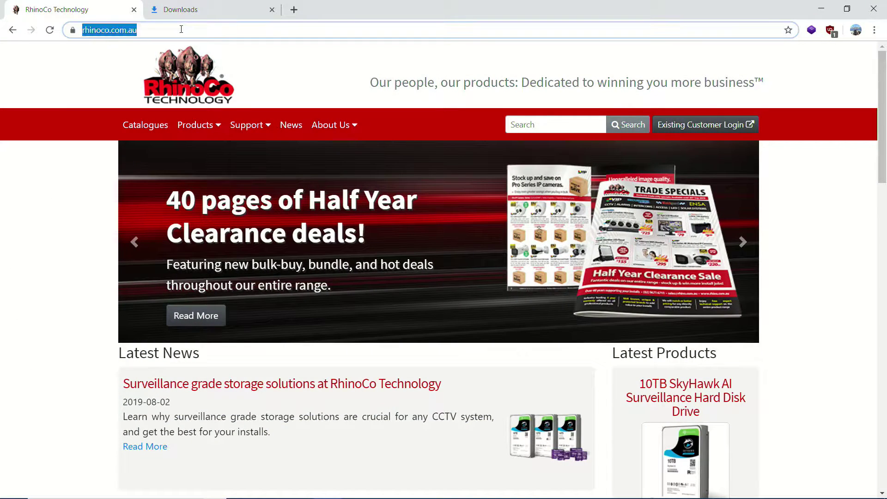
click(182, 29)
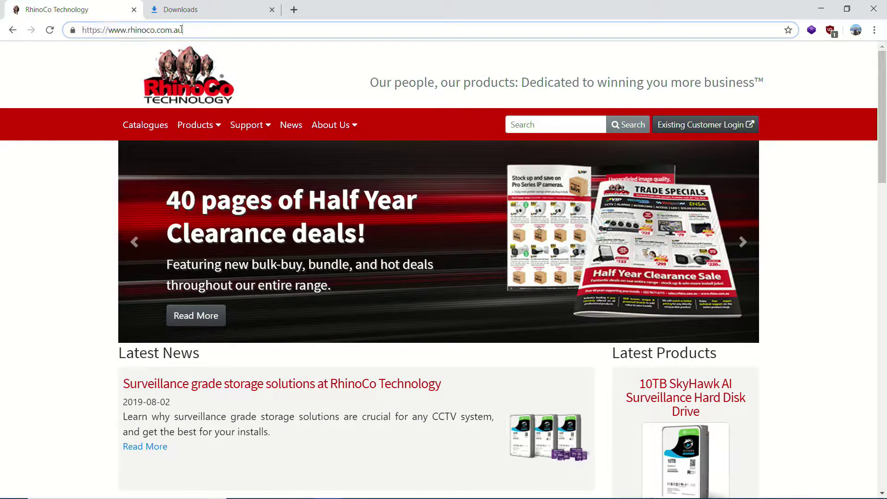
click(259, 127)
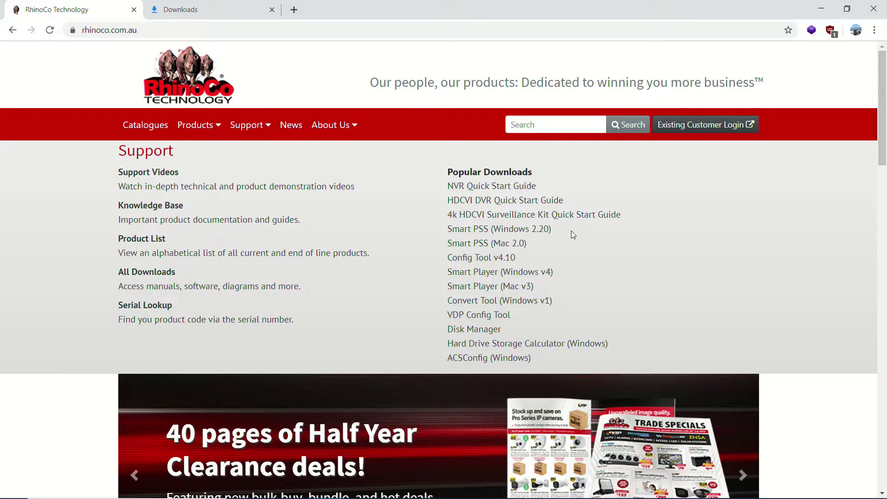
drag(570, 227, 449, 230)
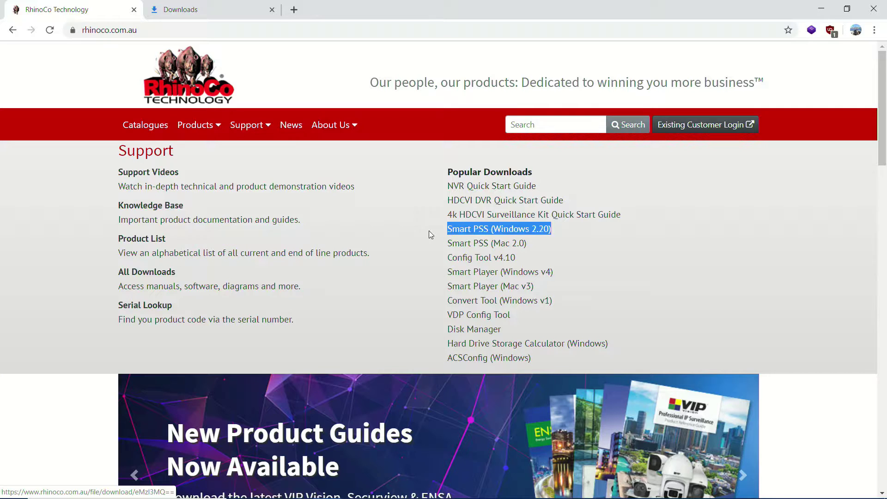
click(428, 231)
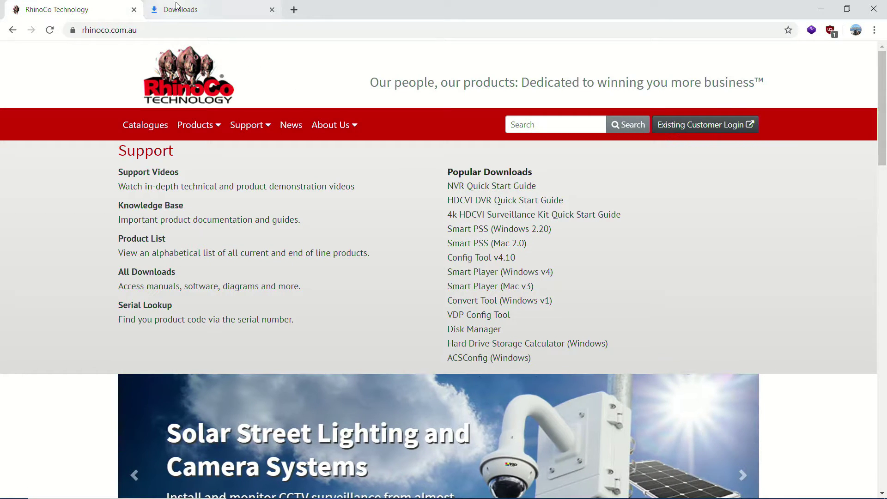
Step: Run Smart PSS 2.2 Installer.exe, accept the agreement with English selected, and view the EULA
click(176, 13)
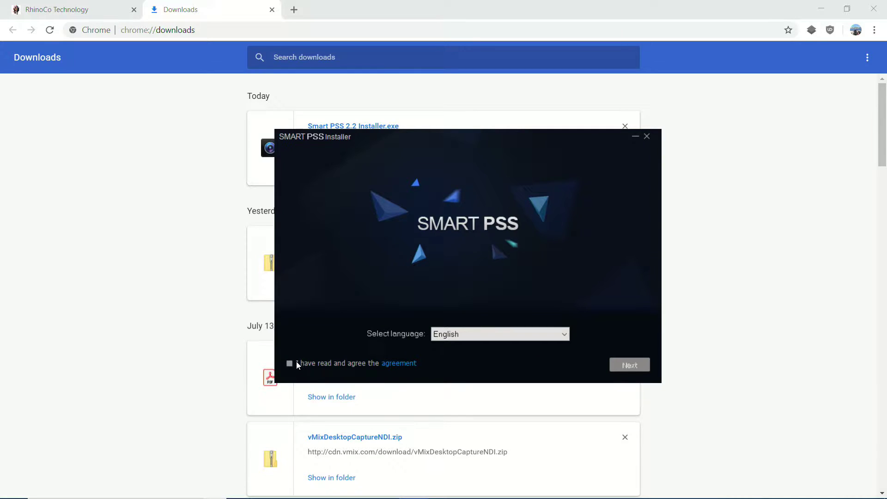
click(289, 363)
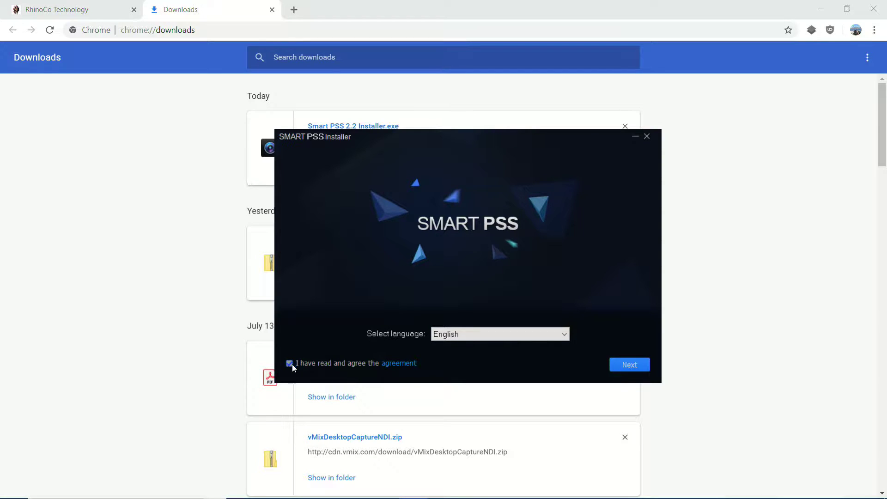
click(476, 334)
click(476, 335)
click(396, 367)
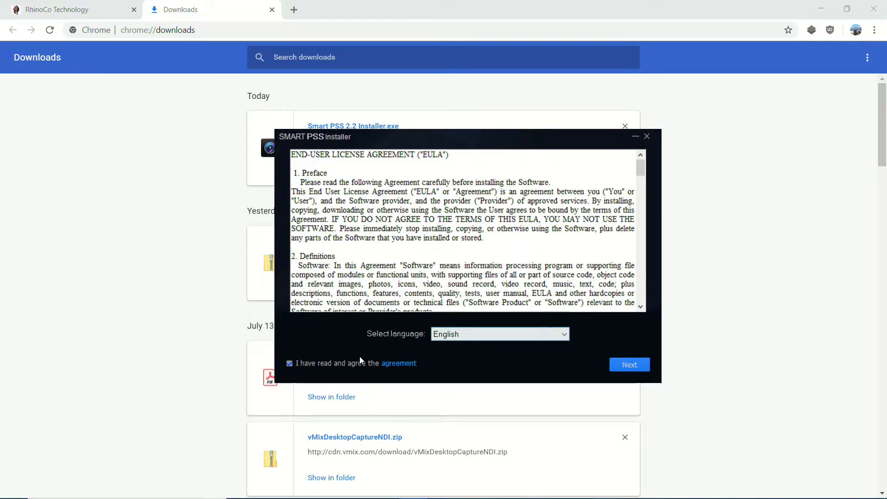
Step: Go to component selection and untick Storage Service so only SmartPSS installs
click(621, 365)
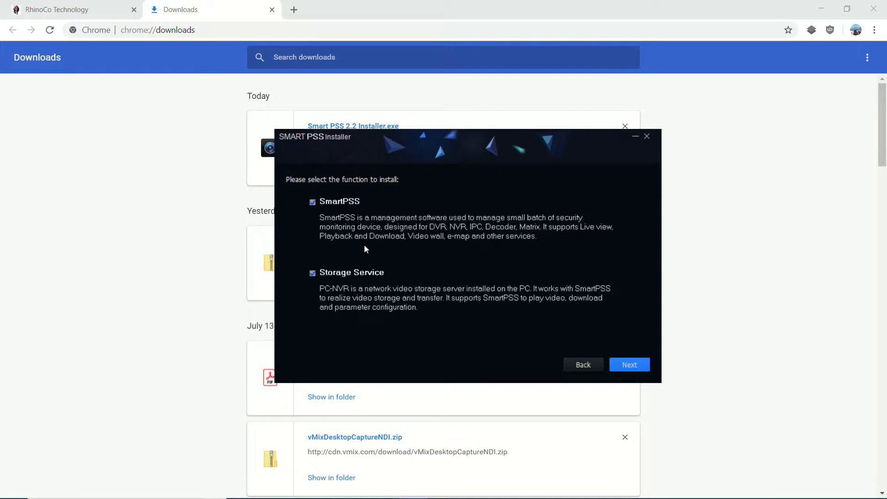
click(312, 273)
Step: Keep the default Program Files path with shortcuts and install Smart PSS until Successful
click(628, 364)
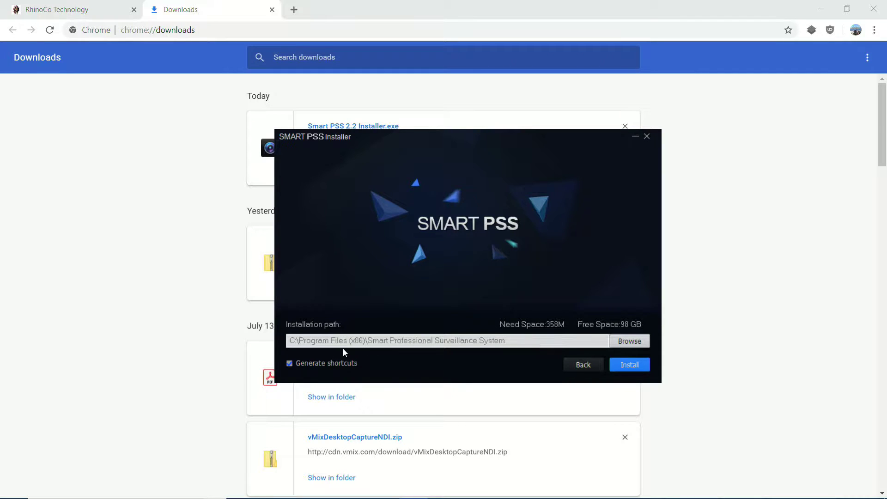
click(630, 373)
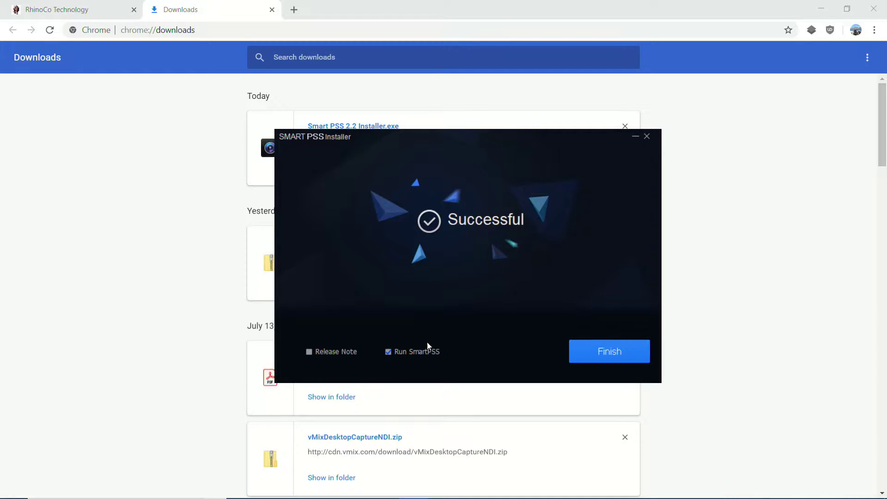
Step: Finish the installer with Run SmartPSS ticked and bring SmartPSS's Initialization window forward
click(606, 357)
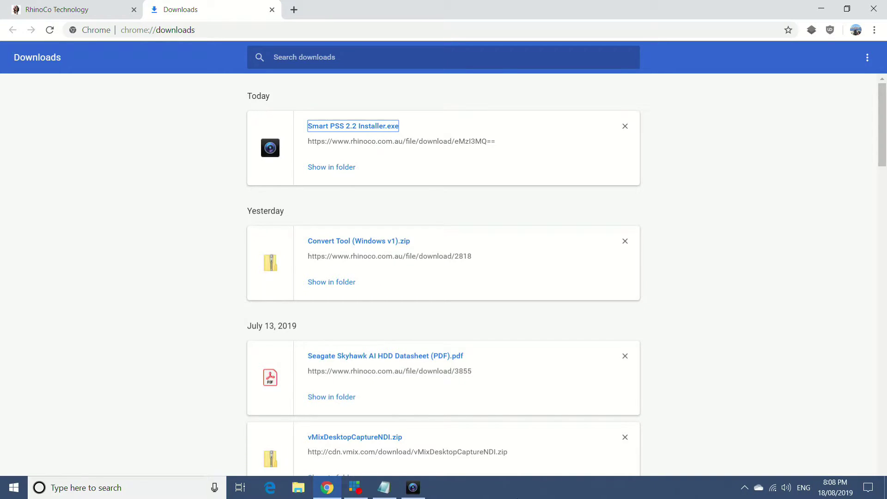
click(413, 488)
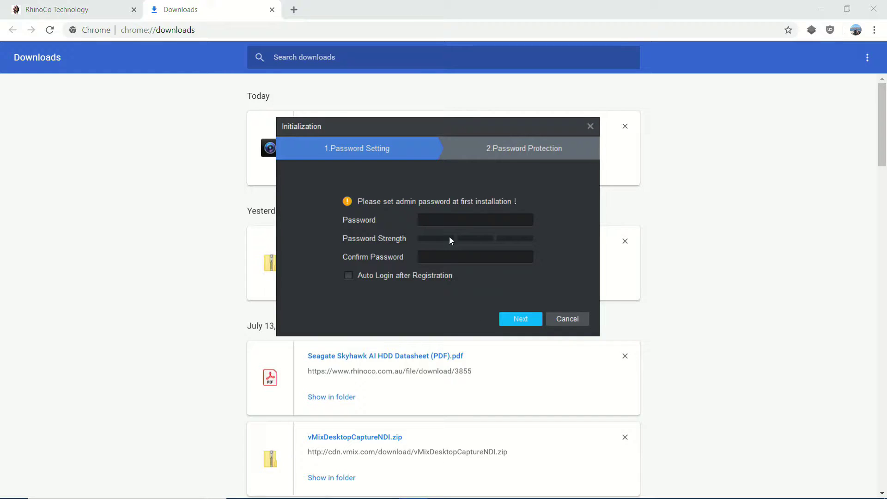
Step: Type the admin password and re-enter it in Confirm Password
click(452, 221)
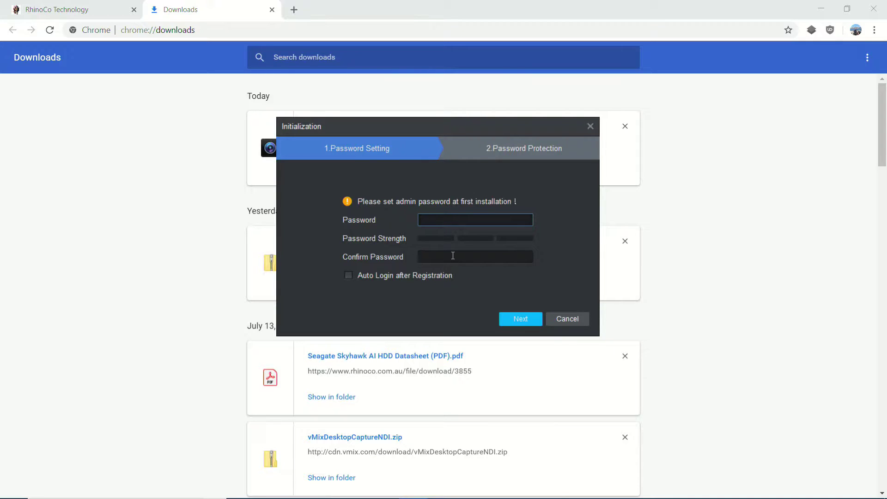
click(453, 255)
click(464, 219)
click(436, 257)
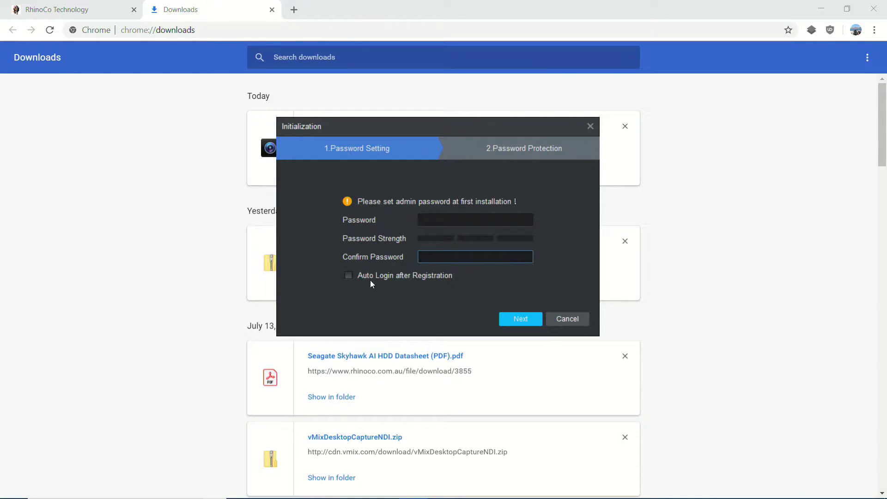
click(466, 222)
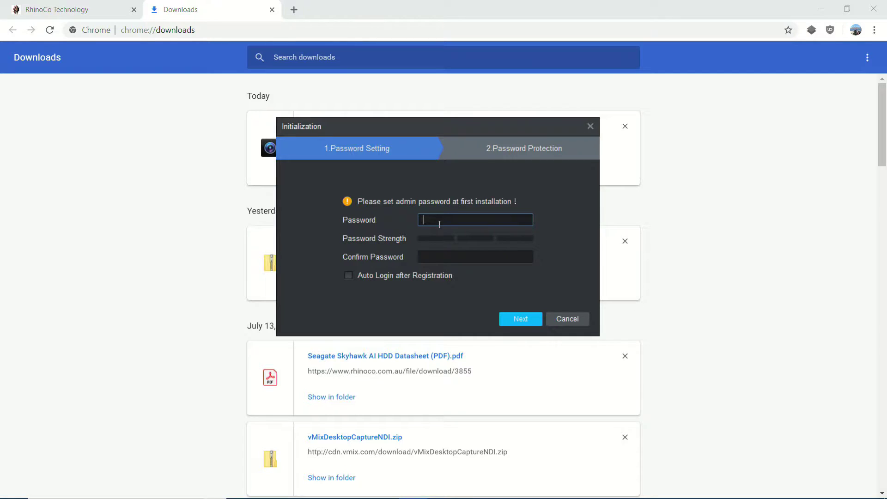
text(**********)
key(BackSpace)
key(BackSpace)
key(BackSpace)
key(BackSpace)
key(BackSpace)
key(BackSpace)
key(BackSpace)
key(BackSpace)
key(BackSpace)
key(BackSpace)
text(*********)
key(Tab)
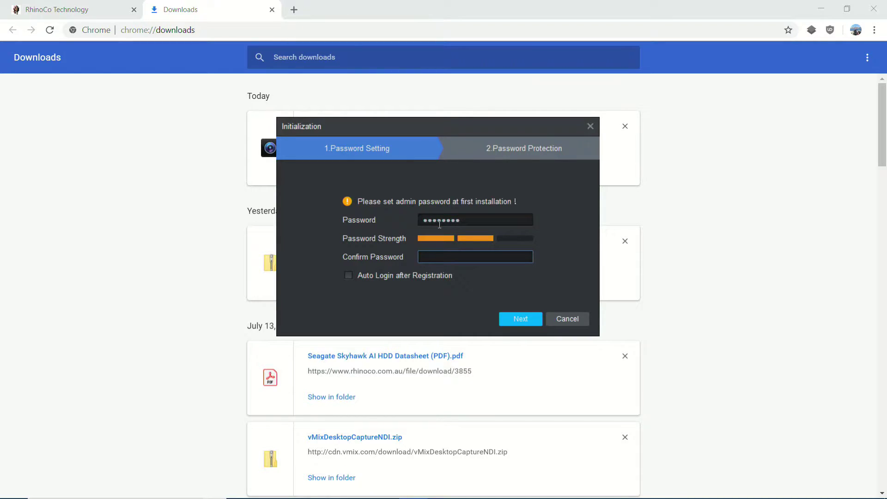
text(********)
Step: Tick Auto Login after Registration and recheck both password entries
click(369, 276)
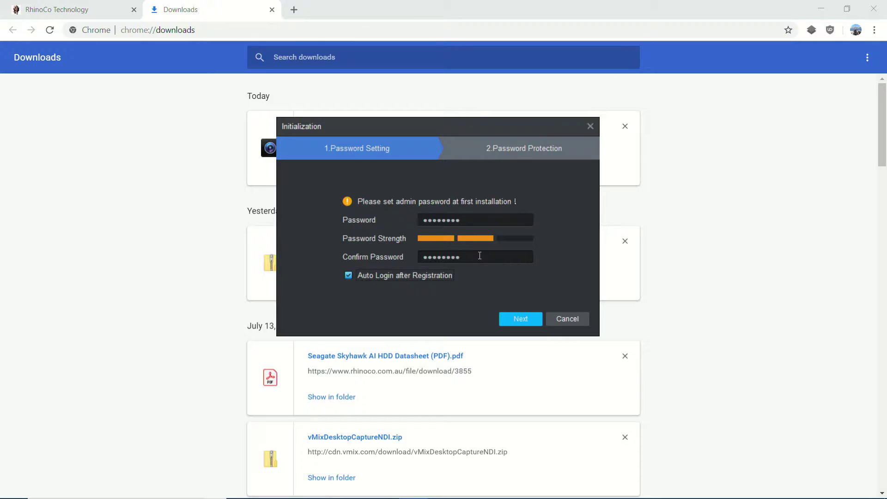
click(468, 221)
drag(469, 221, 397, 209)
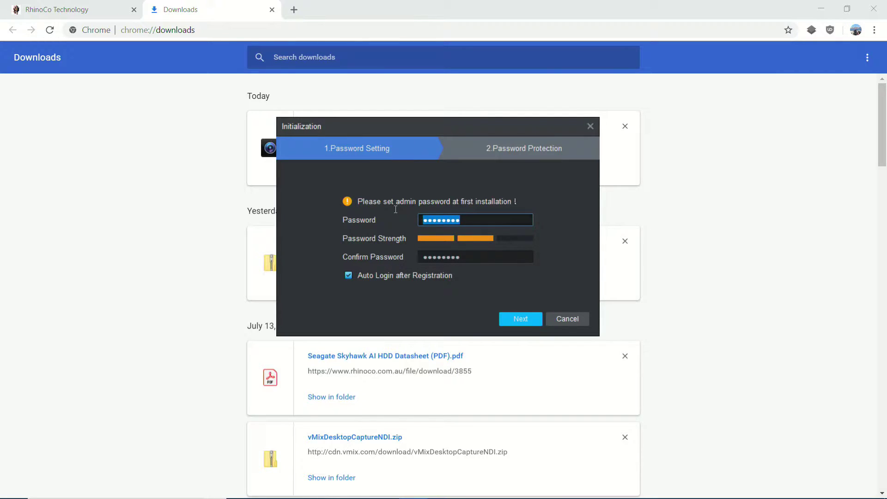
click(484, 226)
click(463, 255)
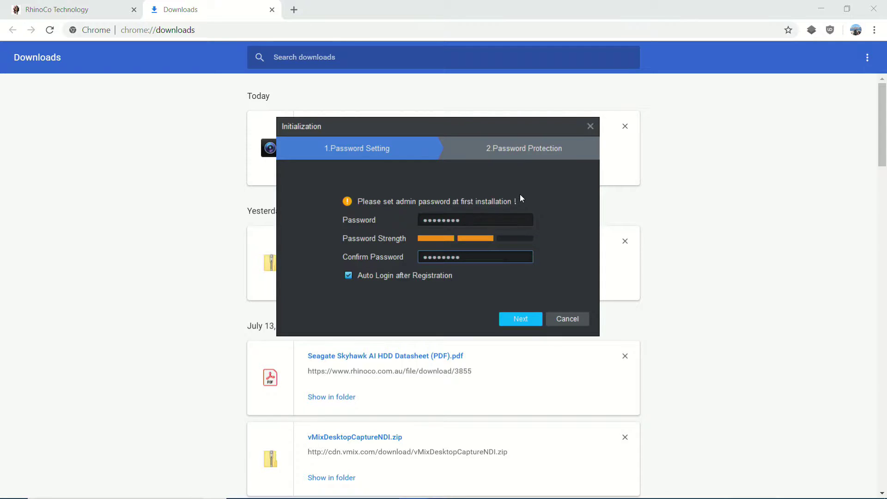
Step: Continue to security questions and answer 'What was your nickname?' as question one
click(525, 318)
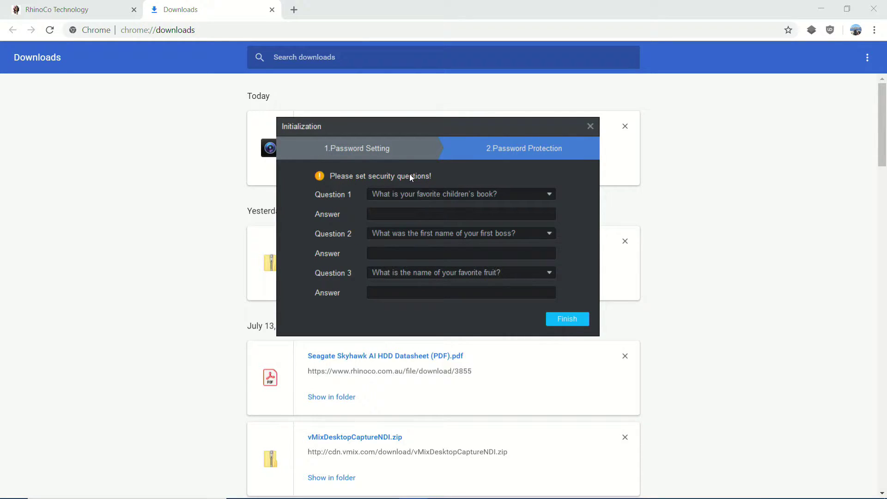
click(450, 212)
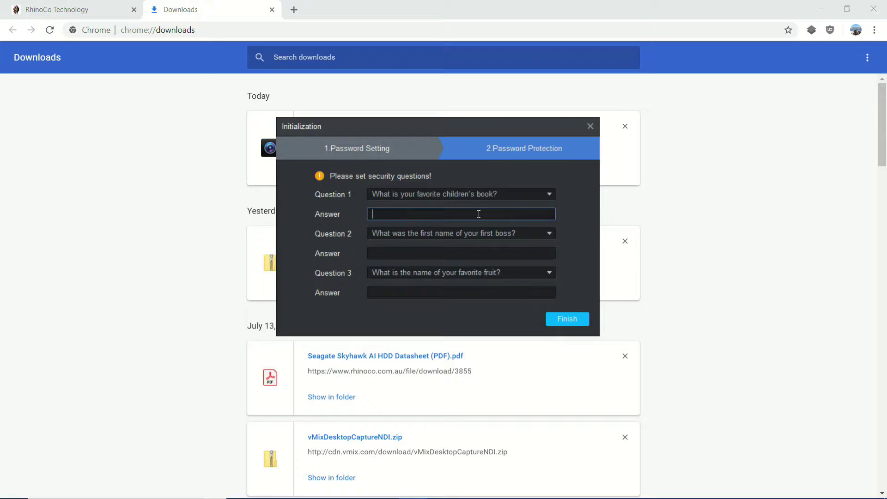
click(499, 195)
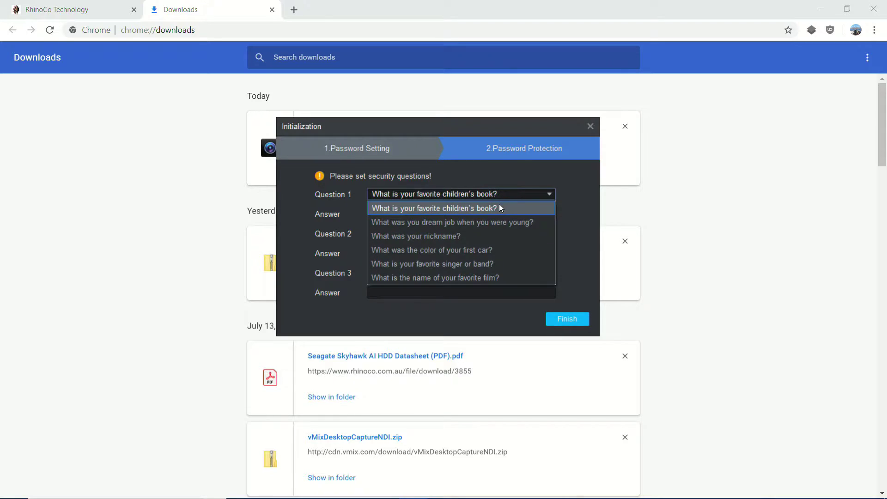
click(458, 237)
click(451, 213)
text(jeff)
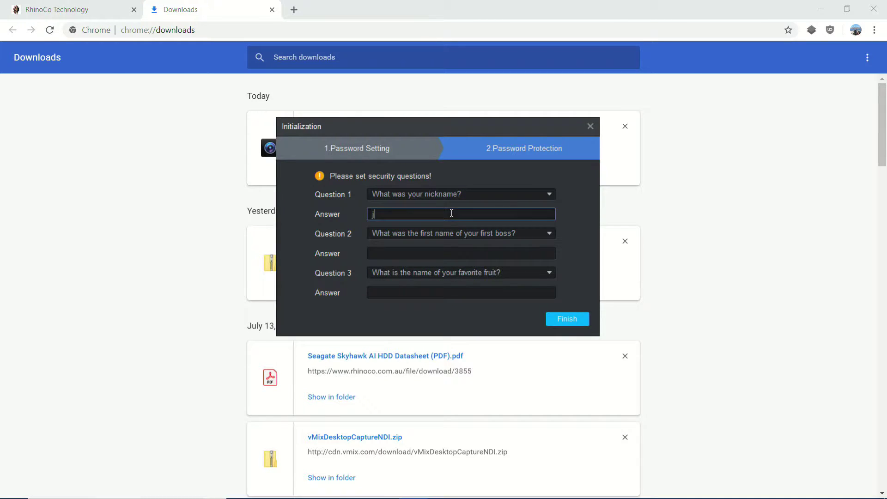
key(Tab)
Step: Answer the first-pet and favourite-fruit questions, then finish initialization
click(411, 233)
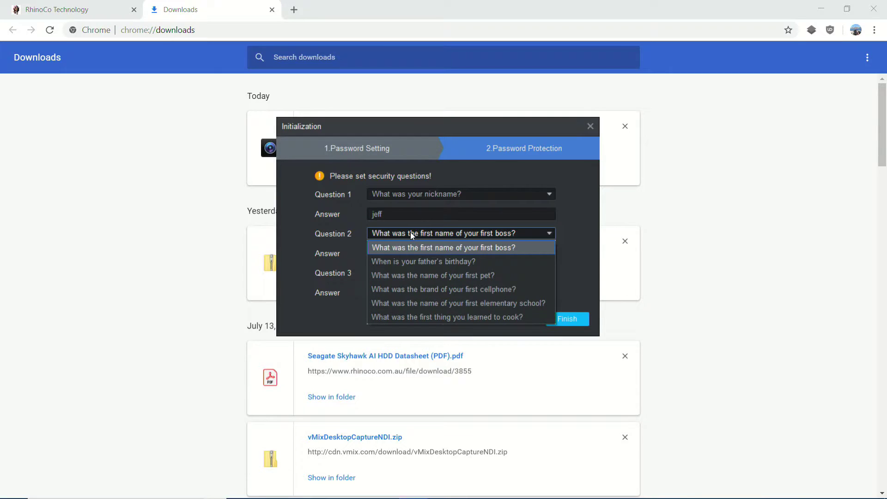
click(499, 275)
click(450, 251)
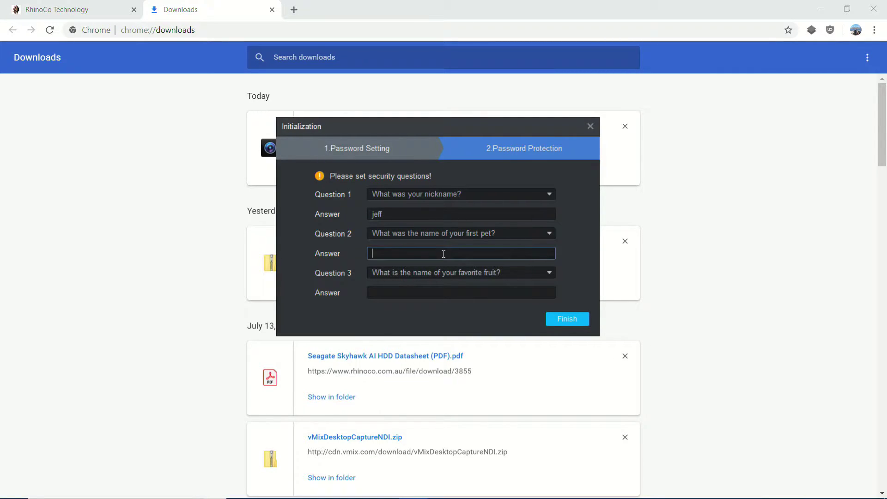
text(dog)
click(426, 272)
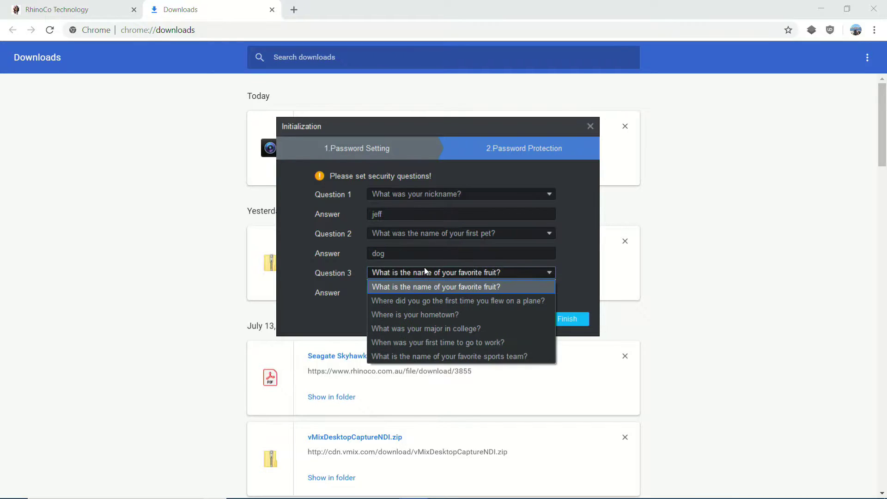
click(433, 285)
click(421, 293)
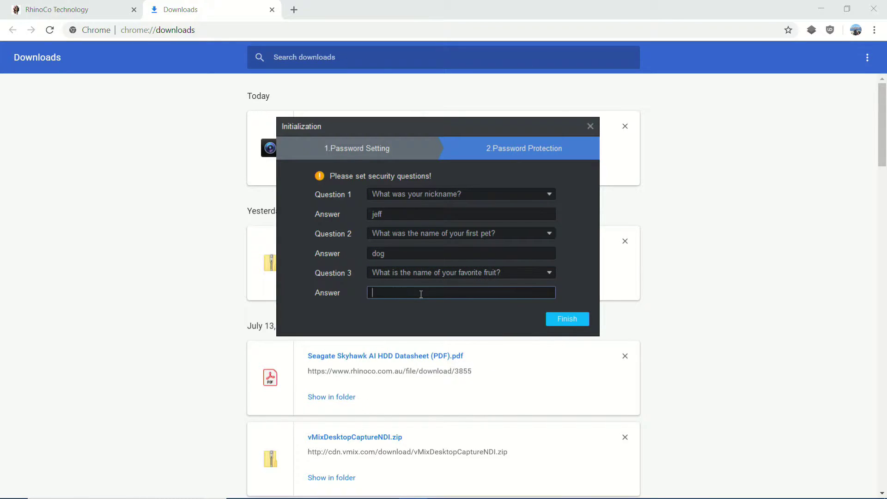
text(apples)
click(566, 320)
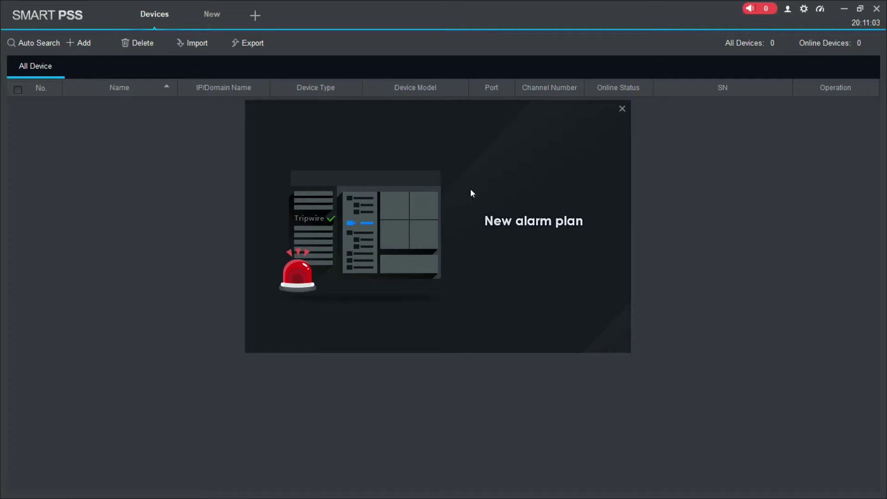
Step: Close the New alarm plan intro popup to reveal the empty device list
click(623, 110)
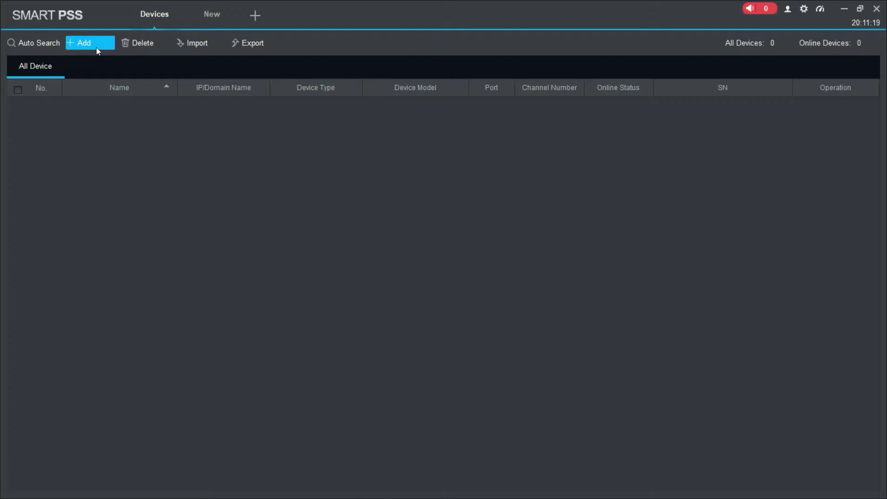
Step: Add a device manually using SN (For Device Support P2P), ready to enter the serial number
click(82, 45)
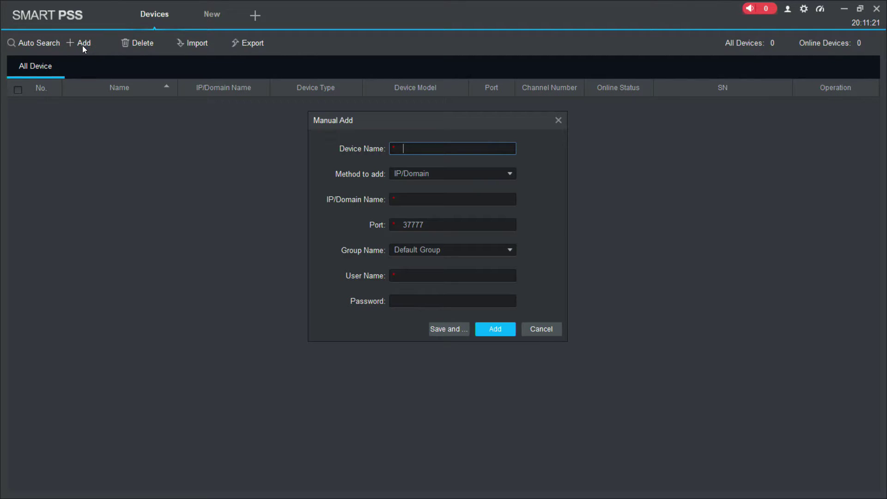
click(411, 171)
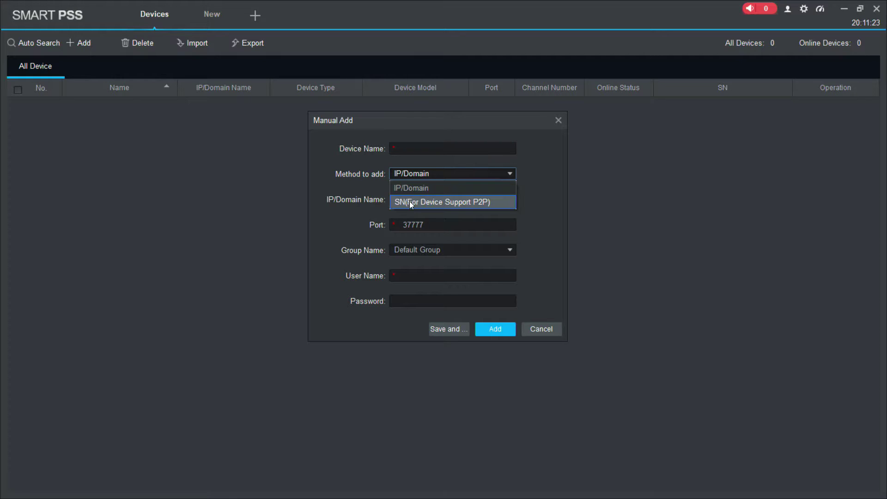
click(409, 202)
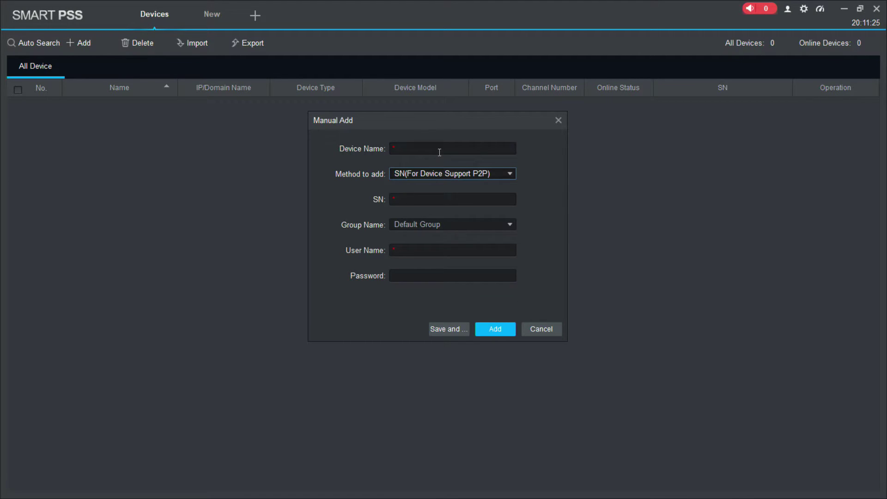
click(432, 202)
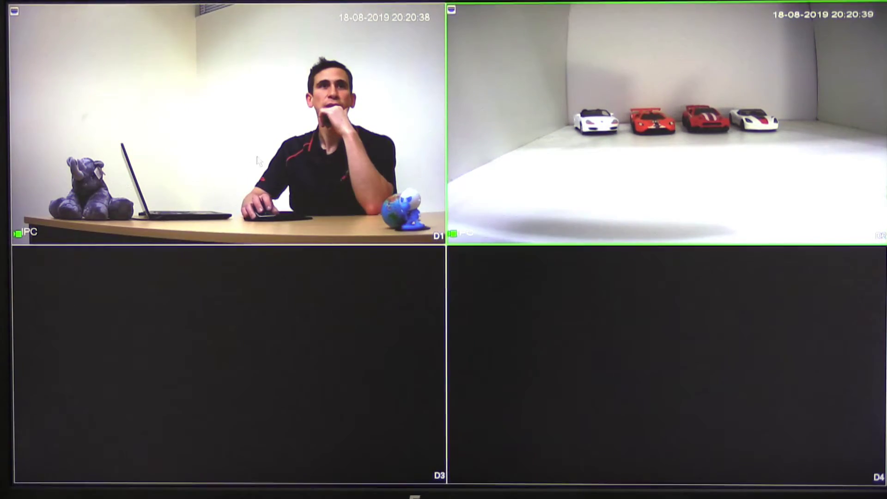
Step: Open the NVR's Main Menu from the live view and log in with the unlock pattern
right_click(343, 120)
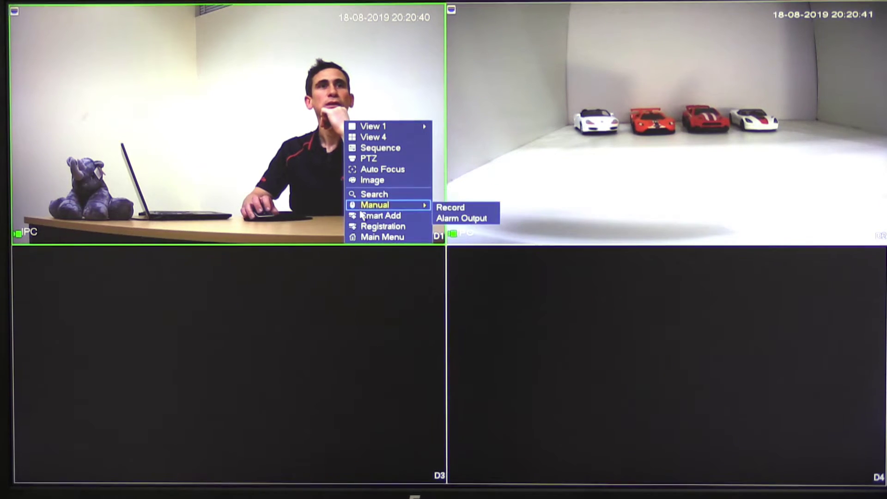
click(296, 162)
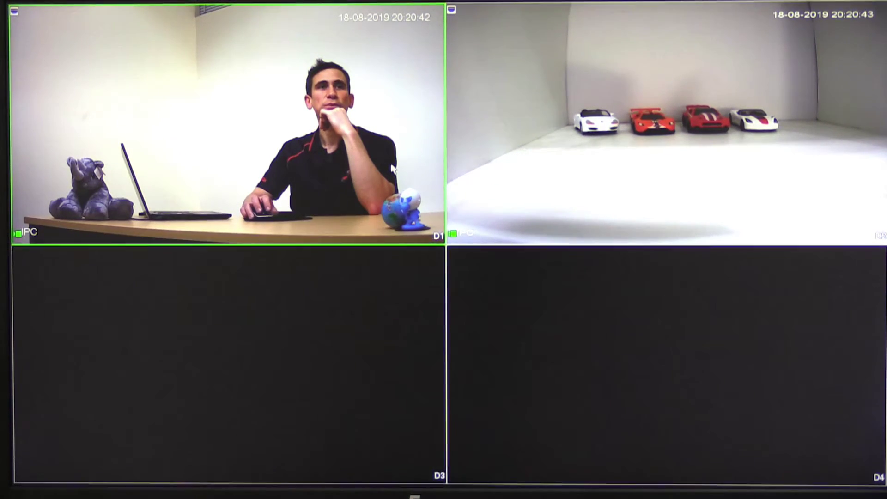
right_click(414, 180)
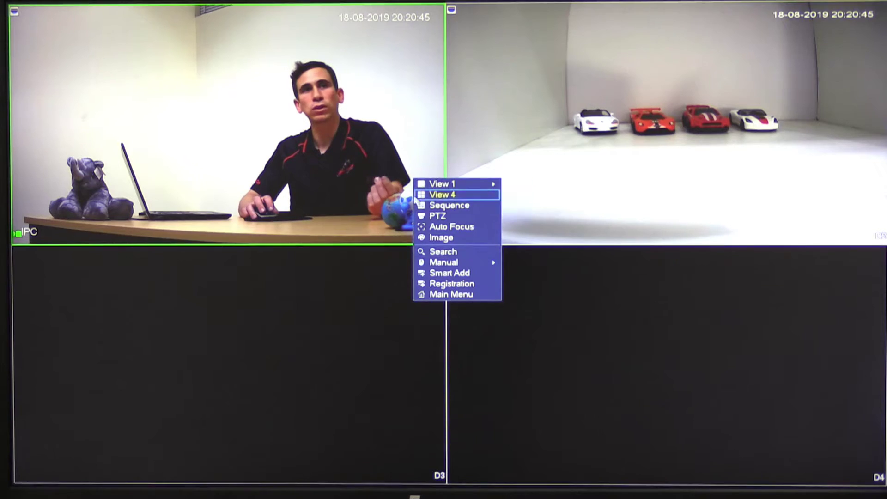
click(449, 295)
mouse_move(389, 212)
mouse_down()
mouse_move(390, 306)
mouse_move(509, 308)
mouse_move(503, 212)
mouse_up()
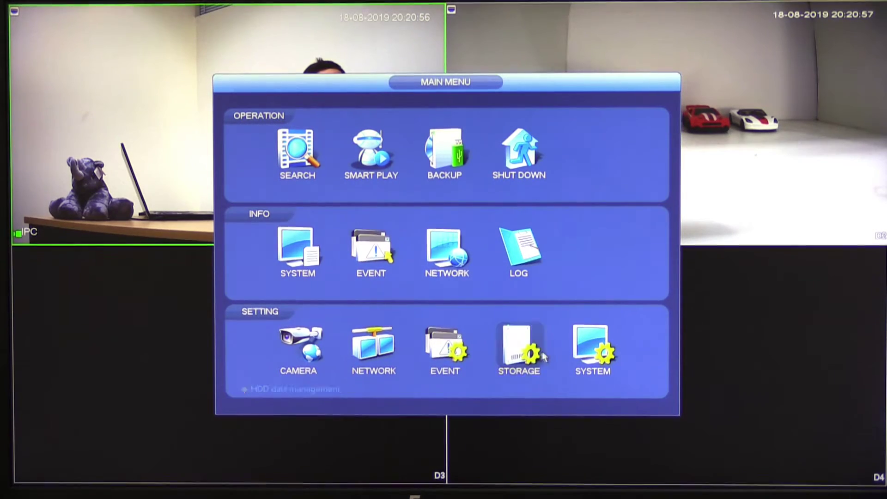
Step: Check the NVR's TCP/IP network settings, then show the P2P page with its serial number and Connect Success
click(374, 345)
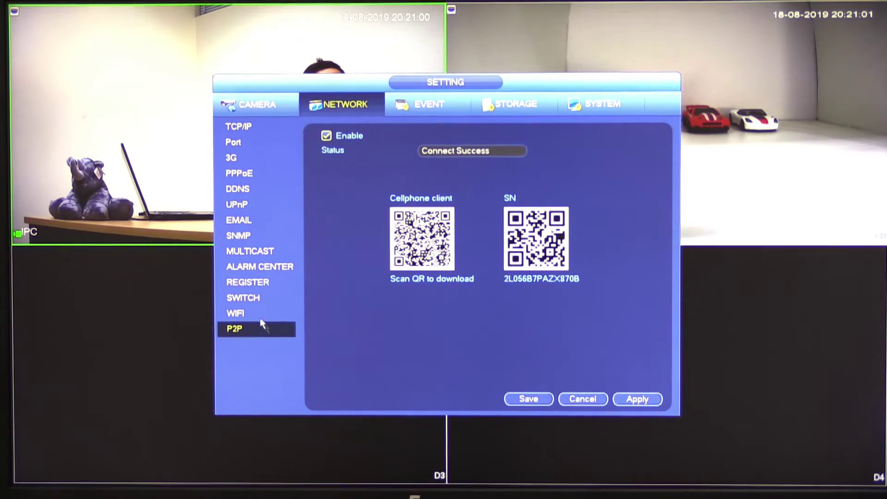
click(252, 126)
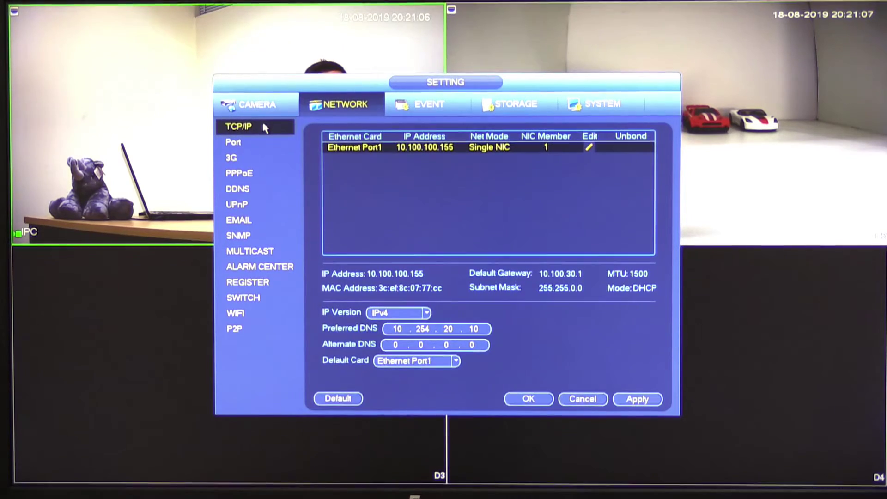
click(237, 329)
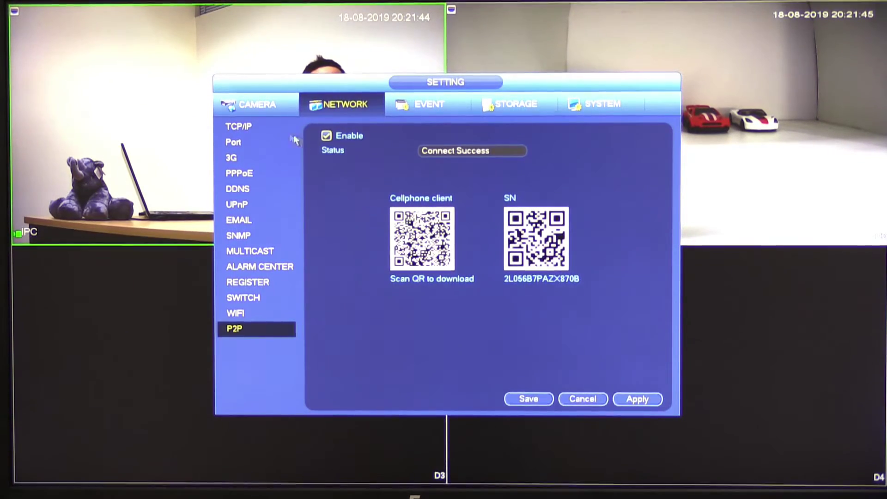
click(277, 127)
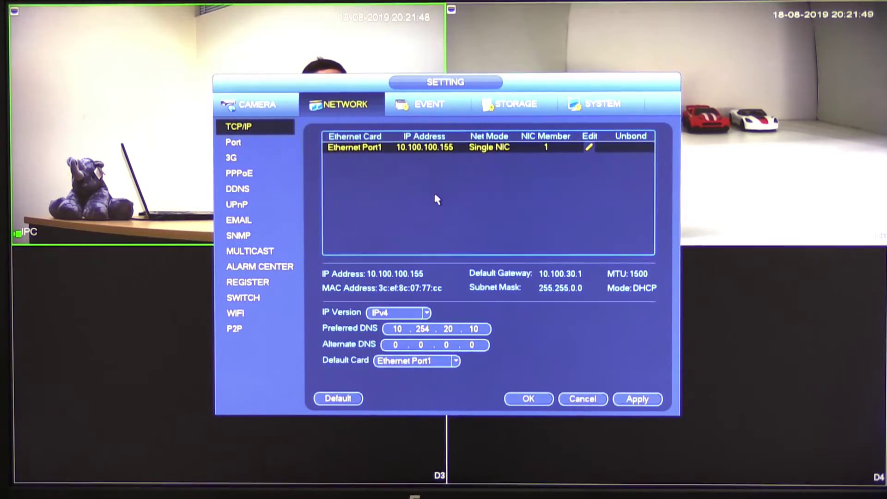
click(237, 329)
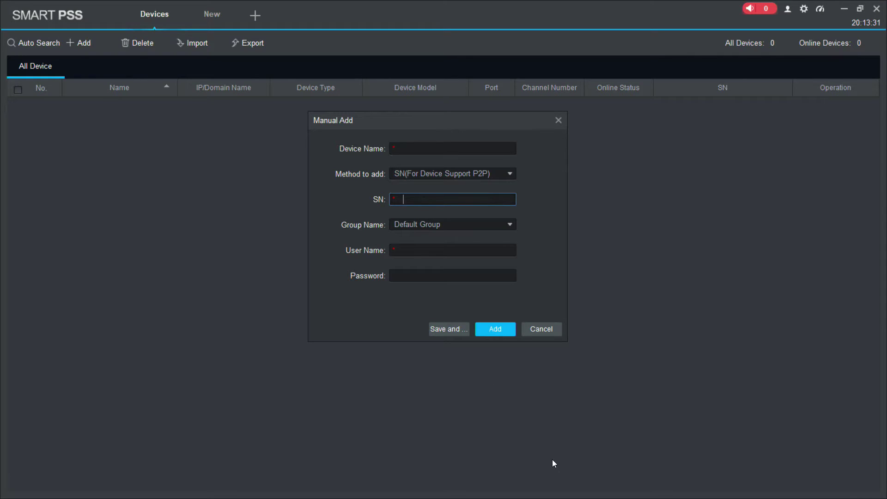
Step: Copy the recorder's serial number from Notepad and paste it into the SN field
key(super)
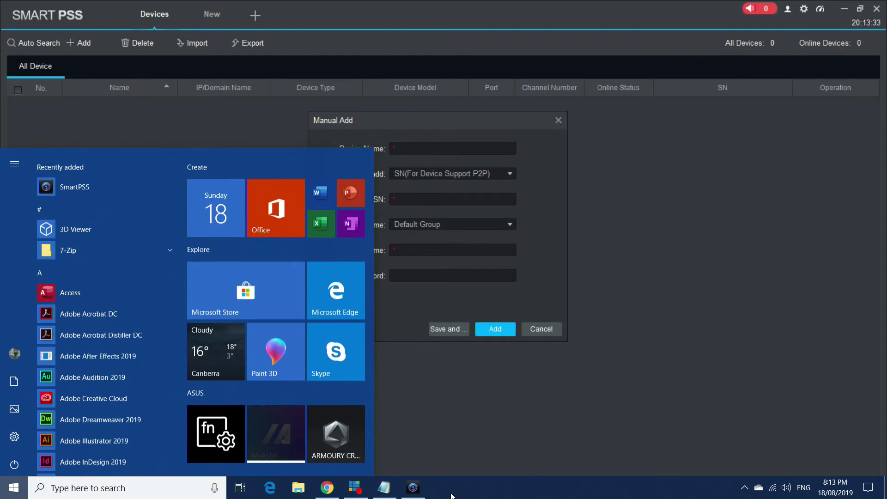
click(384, 488)
drag(309, 167, 139, 168)
key(ctrl+c)
click(423, 14)
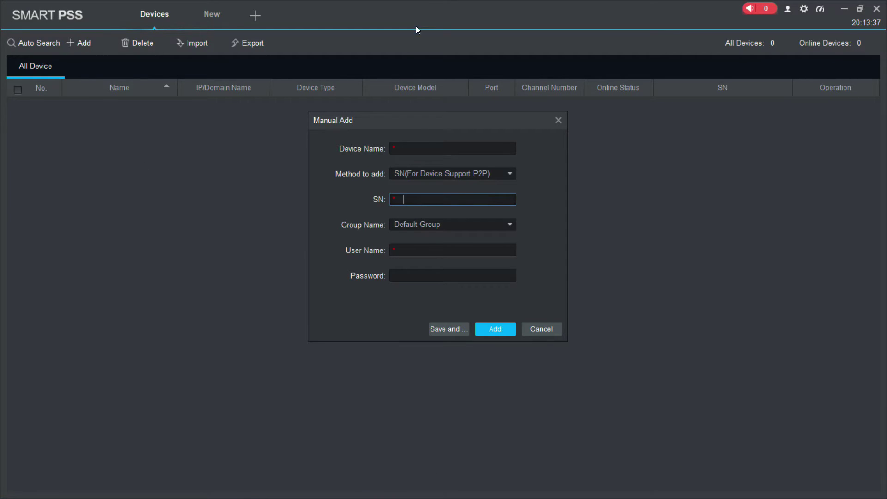
key(ctrl+v)
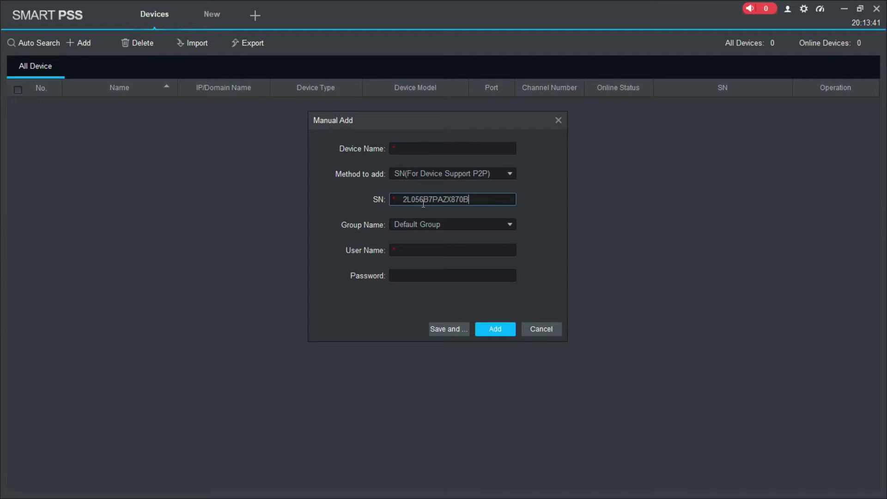
drag(424, 200, 468, 199)
click(469, 200)
key(ctrl+a)
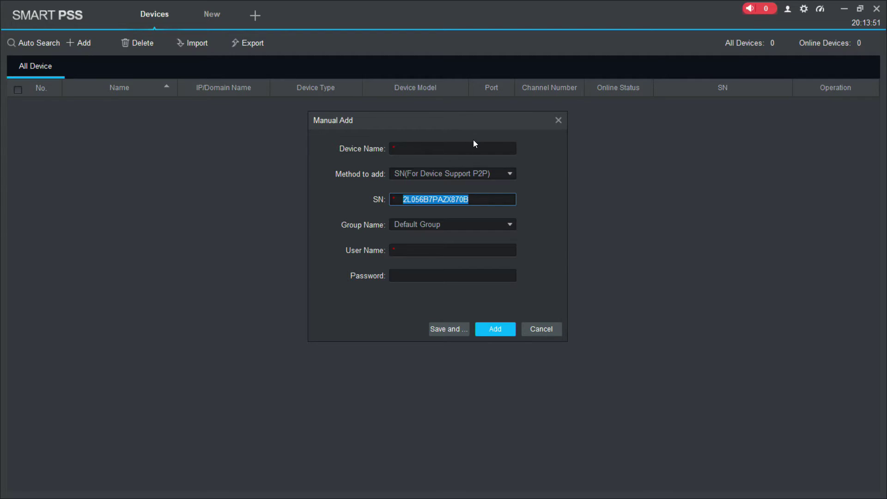
Step: Name the device Demo, enter the recorder's user name and password, and add it
click(461, 150)
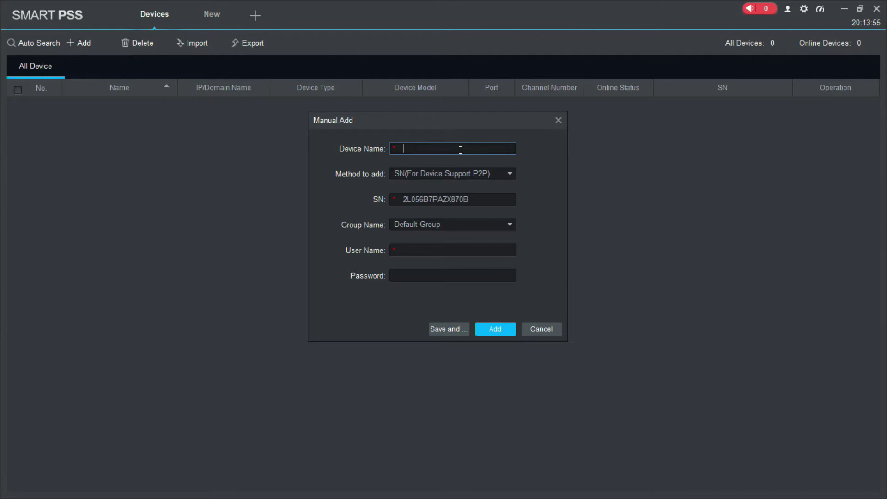
text(Demo)
click(413, 247)
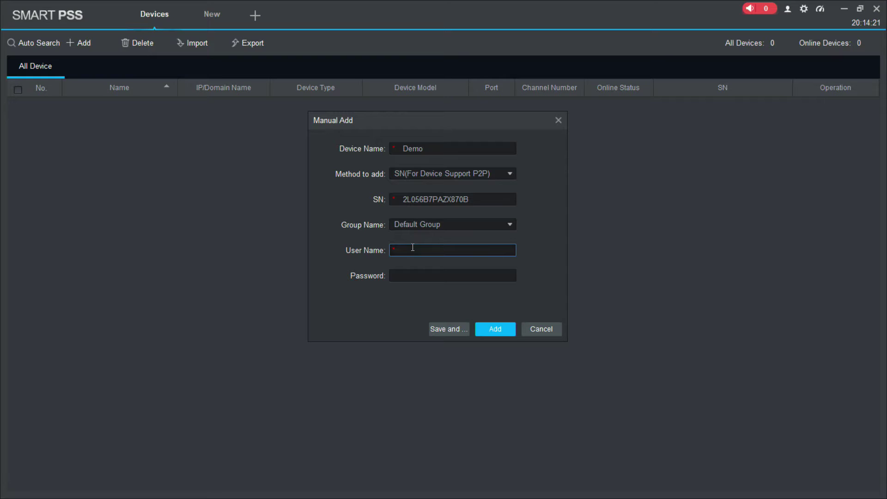
text(admin)
key(Tab)
text(admin123)
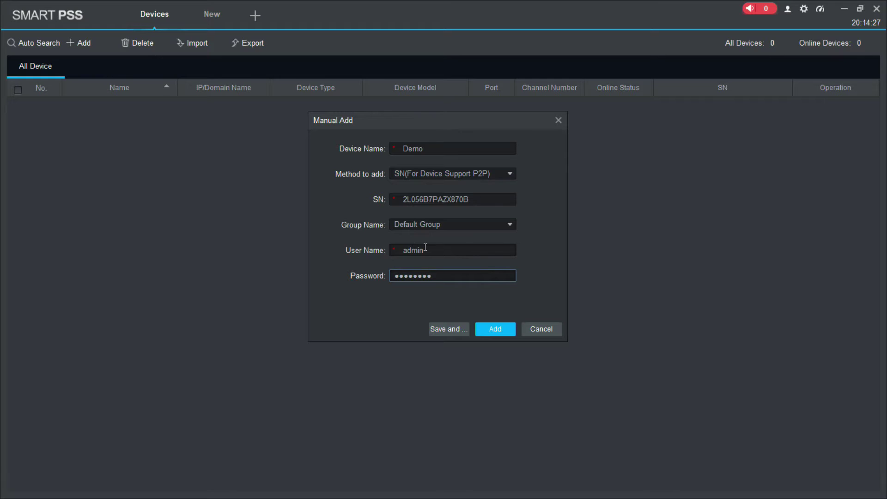
click(495, 329)
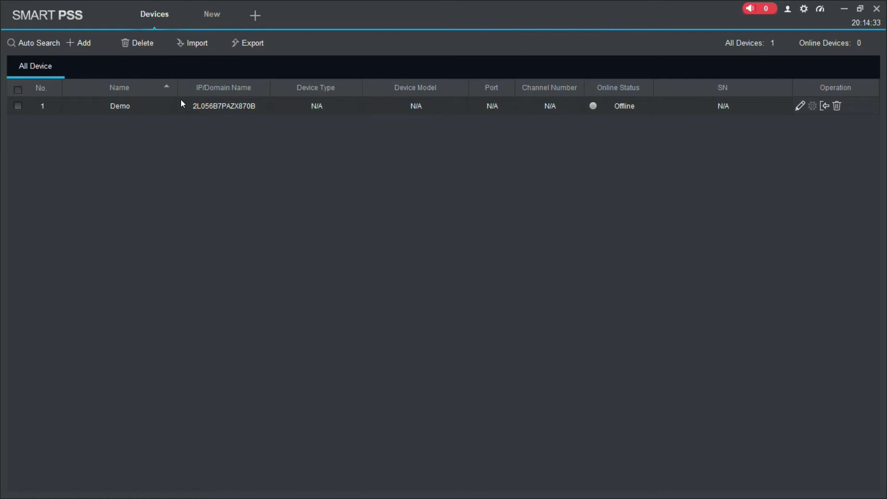
Step: Select the Demo row so it shows Online as an NVR with channels 4/0/4/2
click(188, 106)
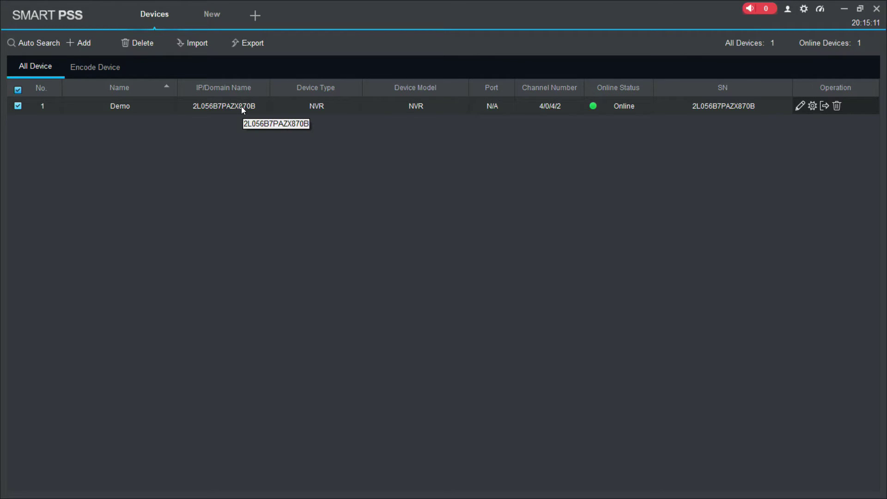
Step: Open a New tab showing the Operation, Search and Configuration module launcher
click(209, 18)
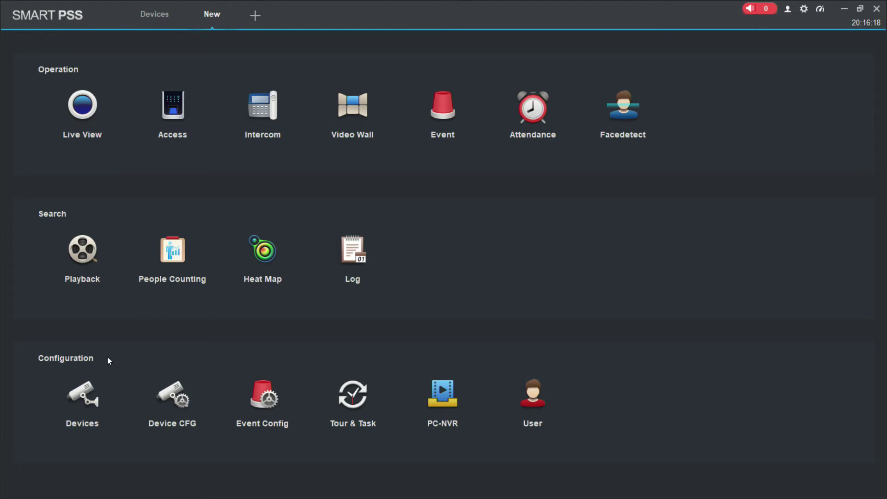
click(153, 14)
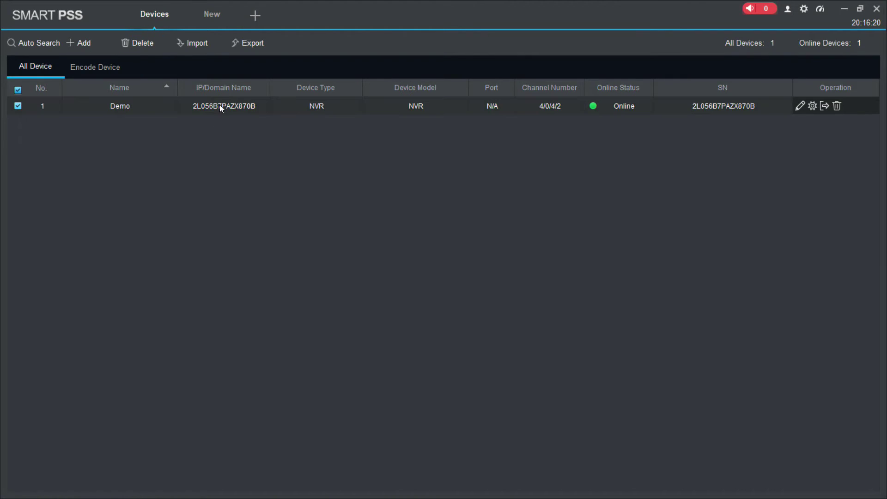
click(206, 6)
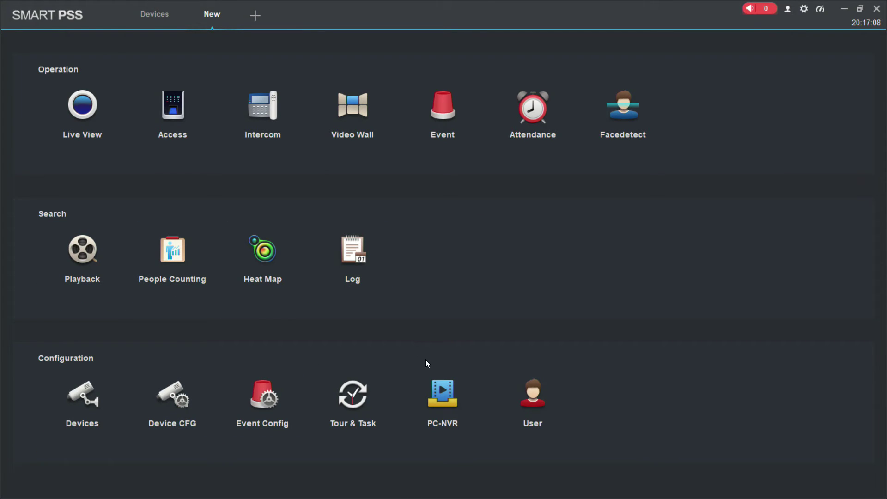
Step: Open Live View, drag Demo into the video grid, and select both of its IPC cameras
click(73, 120)
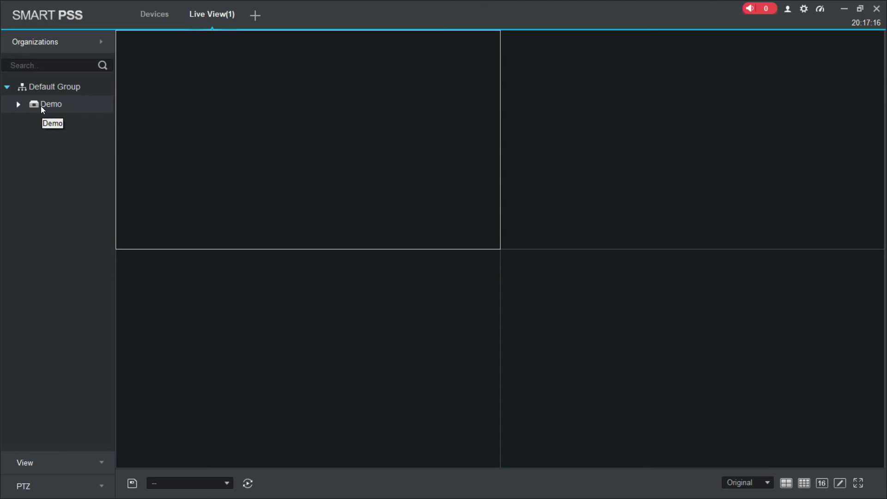
drag(41, 106, 195, 126)
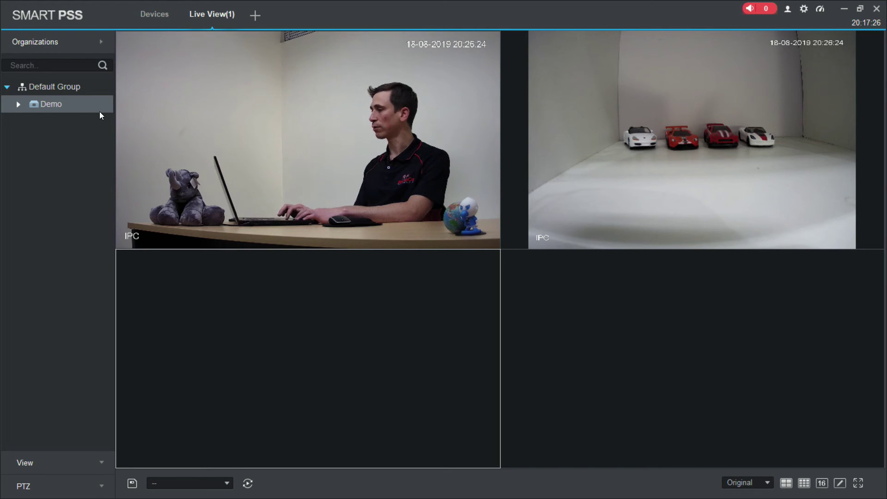
click(18, 103)
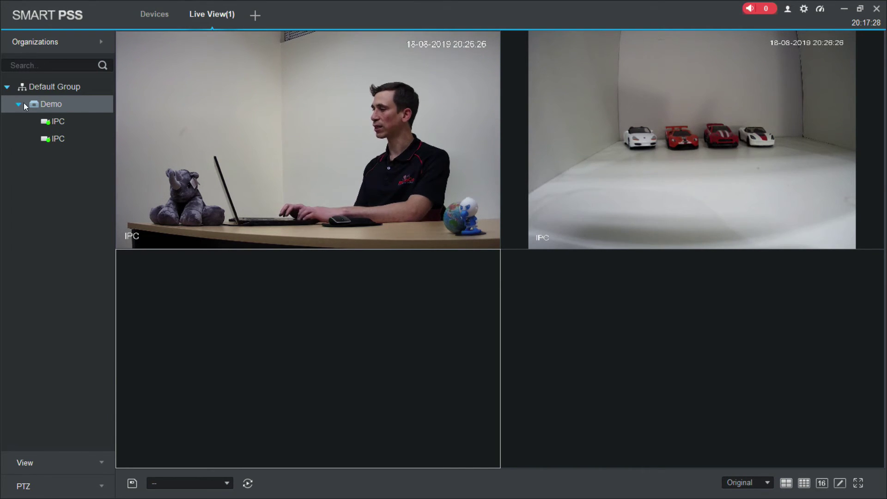
click(68, 120)
click(73, 140)
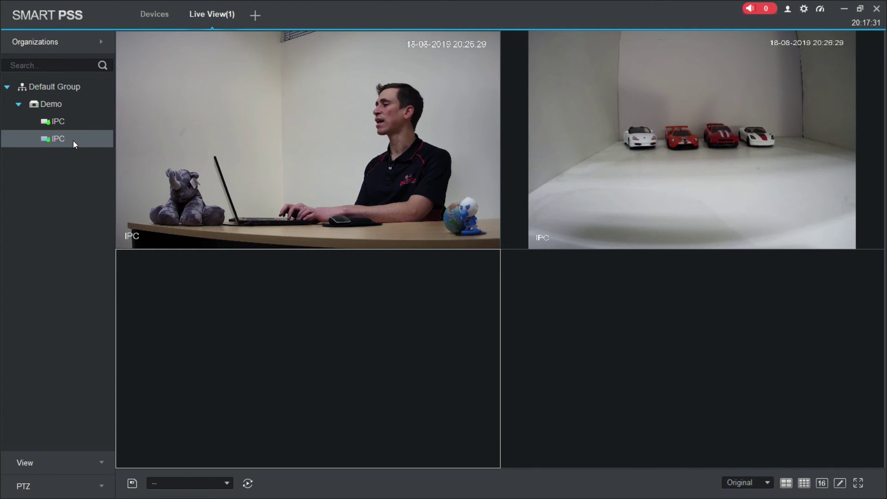
click(91, 117)
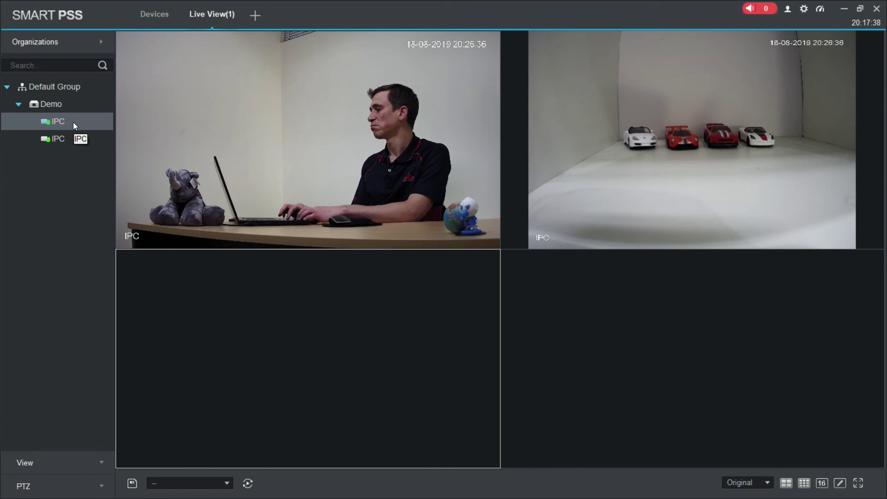
click(84, 139)
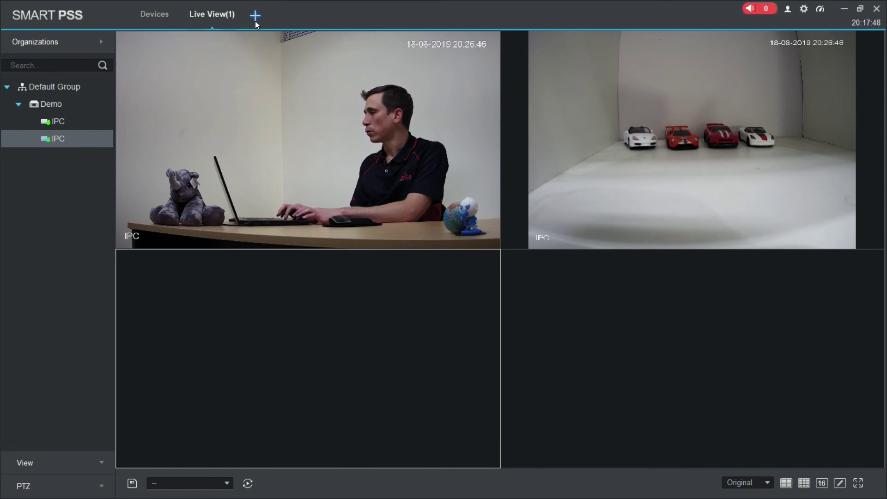
Step: Open Playback in a new tab and tick Demo, expanding it to show both IPC cameras
click(255, 16)
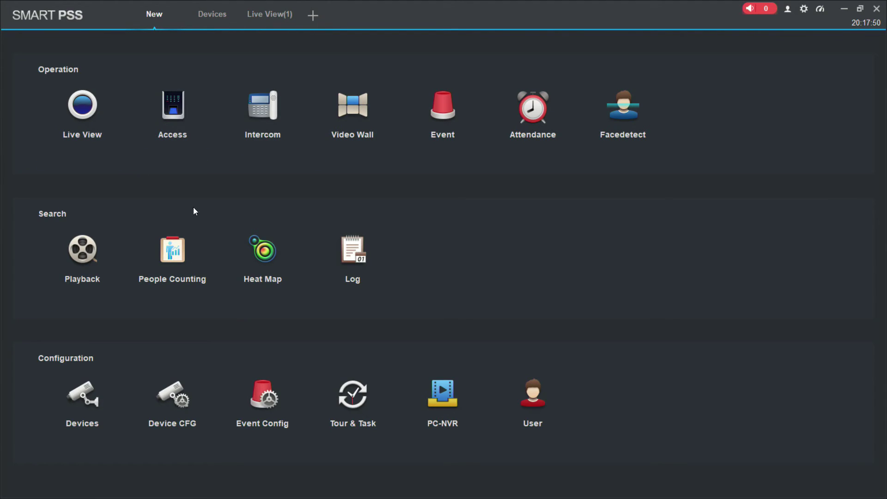
click(76, 263)
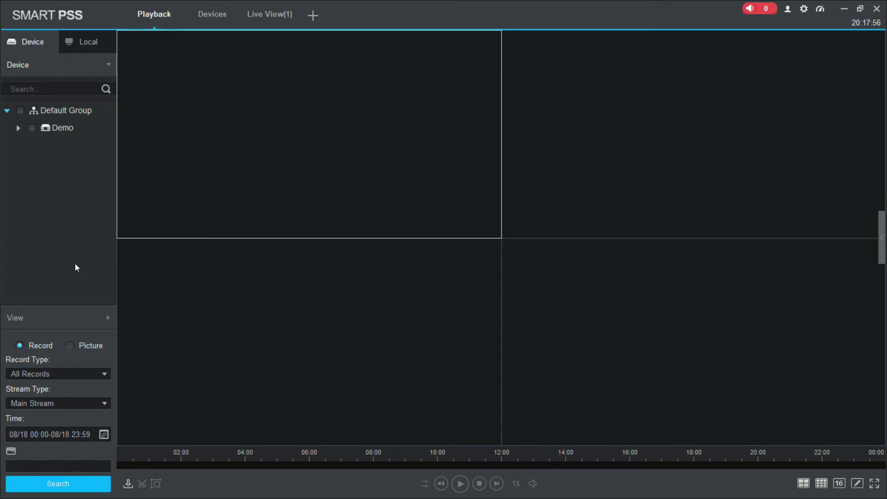
click(31, 128)
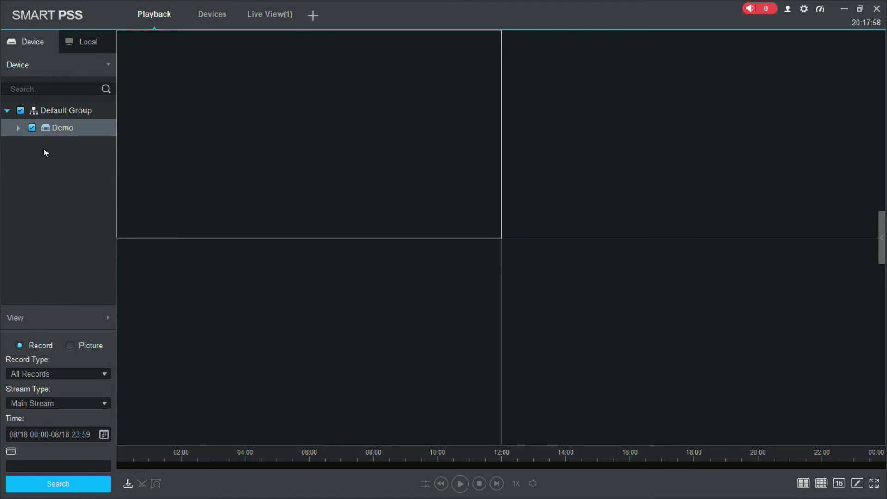
click(18, 128)
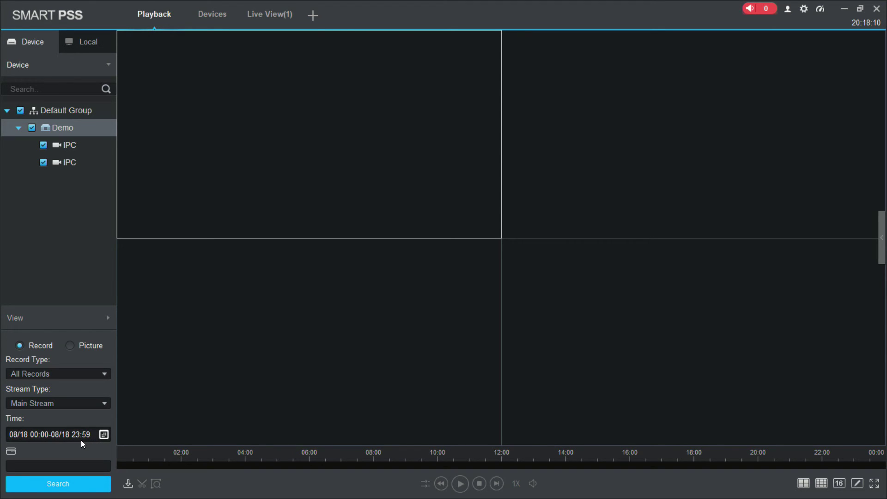
Step: Search the 08/18 recordings and play them, scrubbing the timeline to about 19:48
click(45, 492)
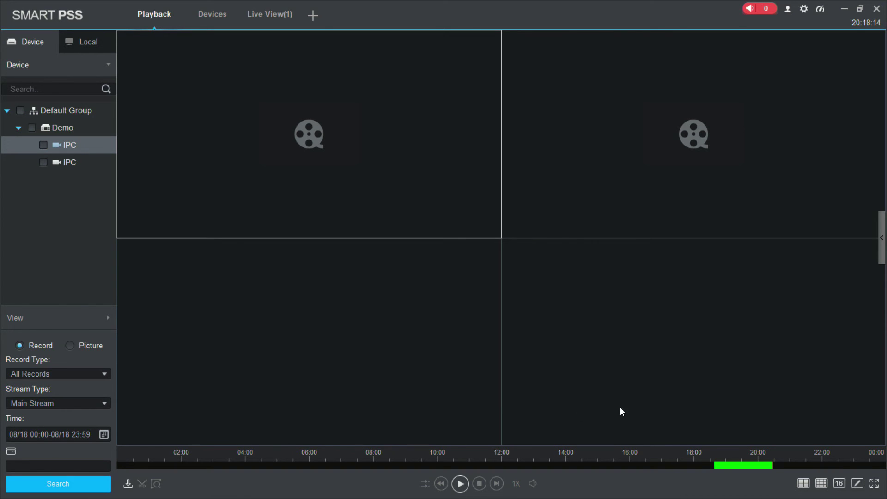
click(741, 466)
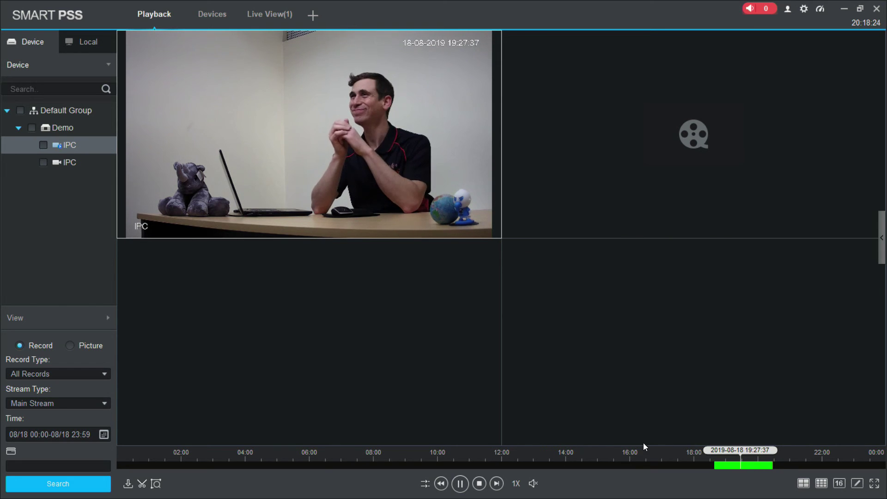
click(762, 466)
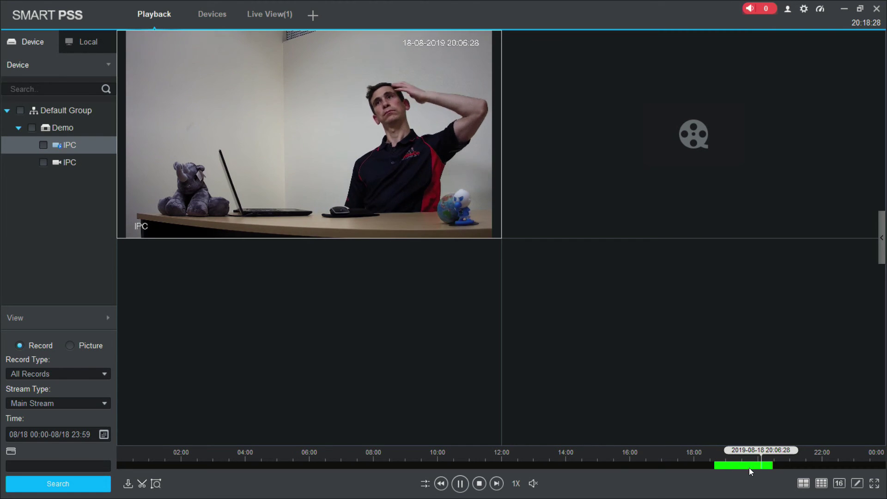
click(750, 468)
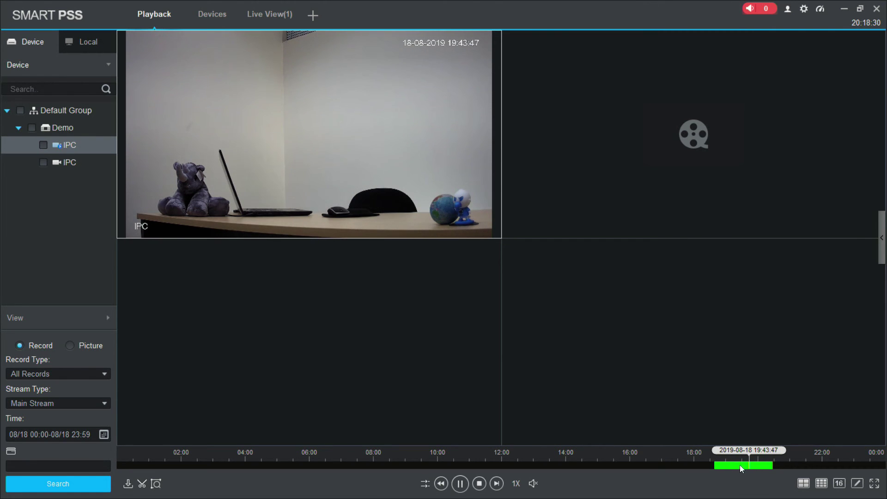
click(739, 465)
click(751, 464)
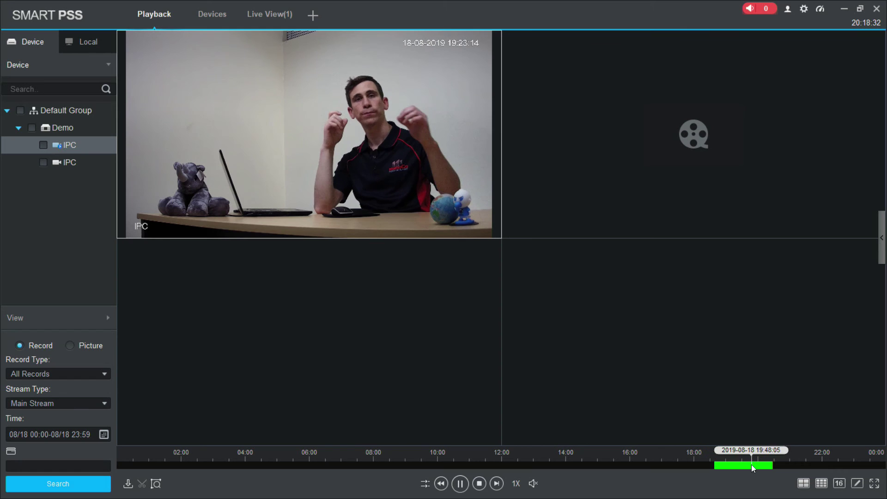
Step: Turn on synced playback for both cameras, select each video pane, and jump to about 19:40
click(425, 483)
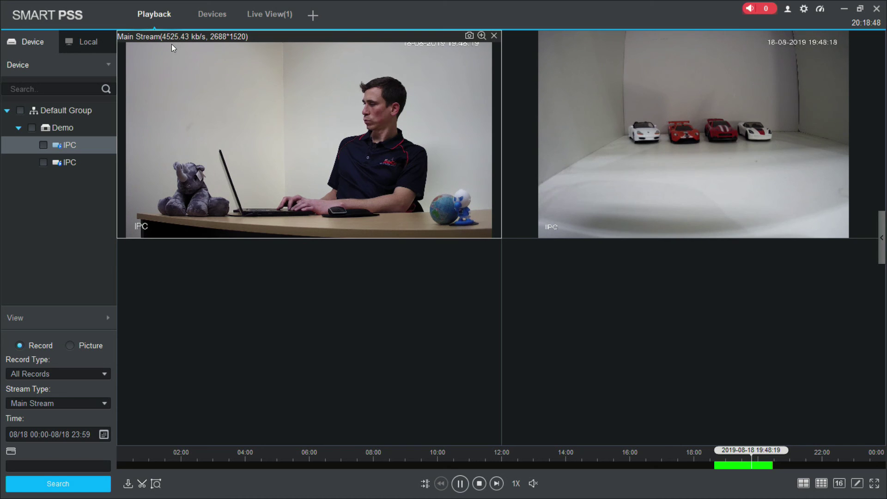
click(647, 116)
mouse_move(229, 51)
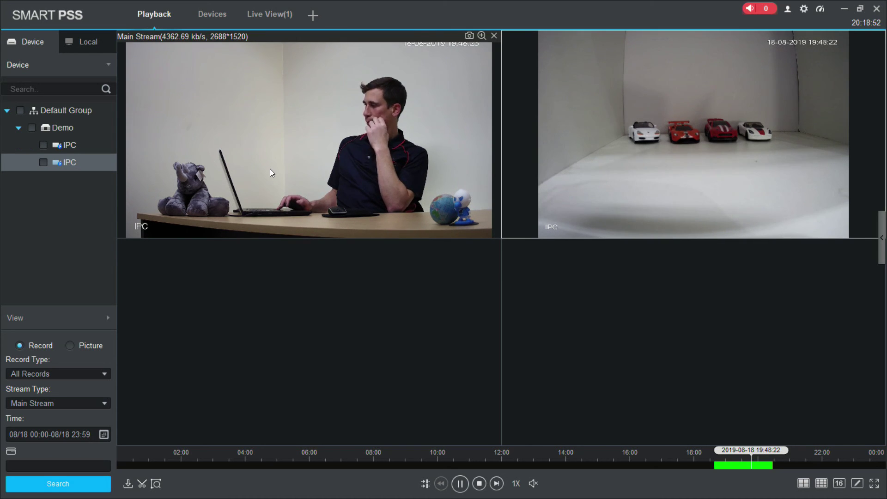
mouse_move(308, 133)
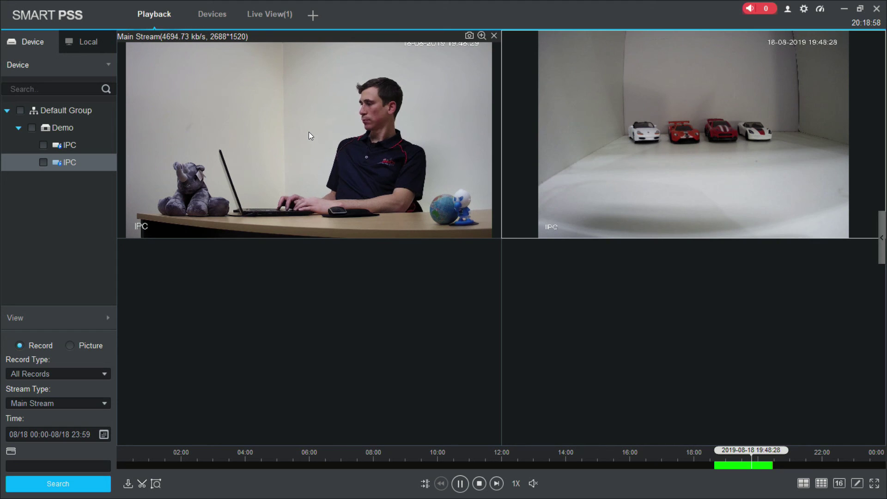
click(309, 134)
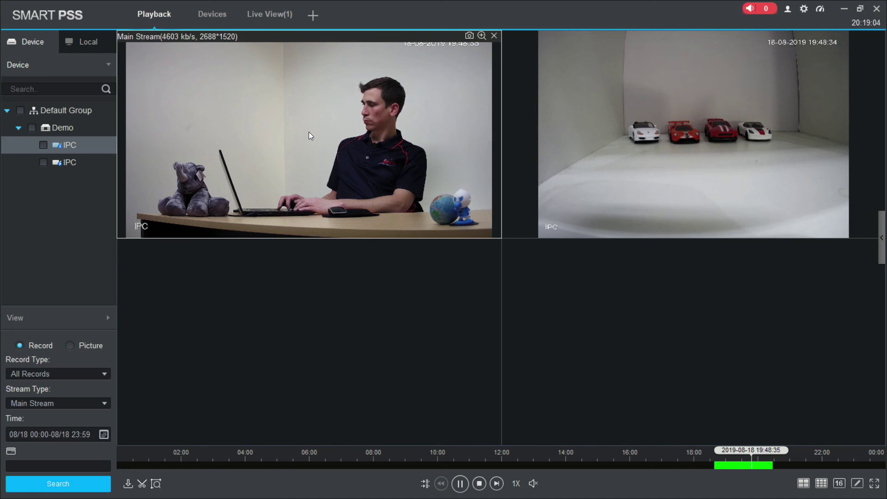
mouse_move(617, 72)
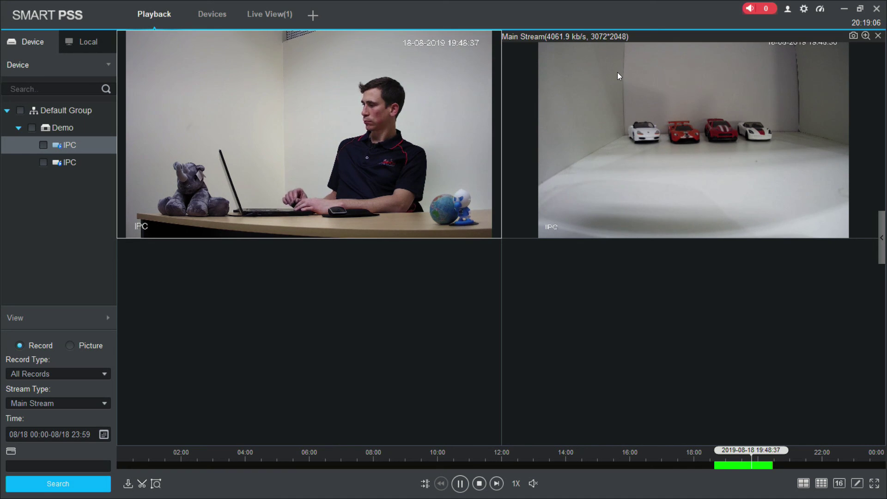
click(618, 72)
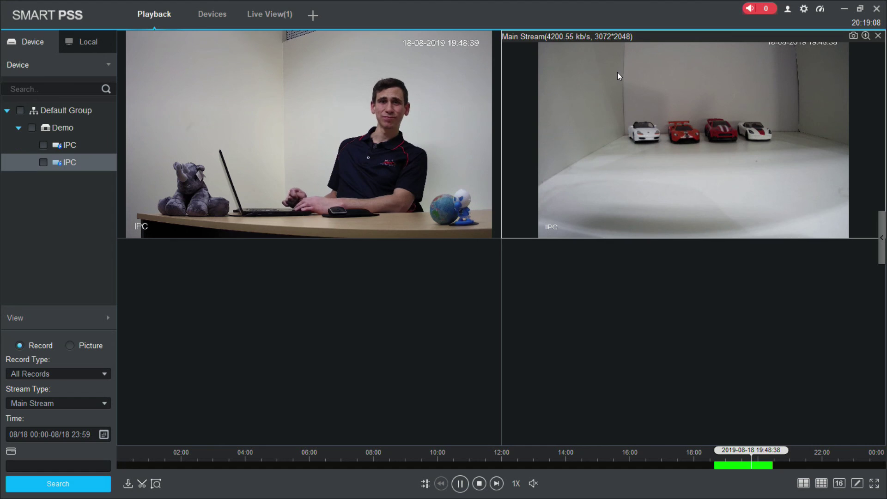
click(733, 466)
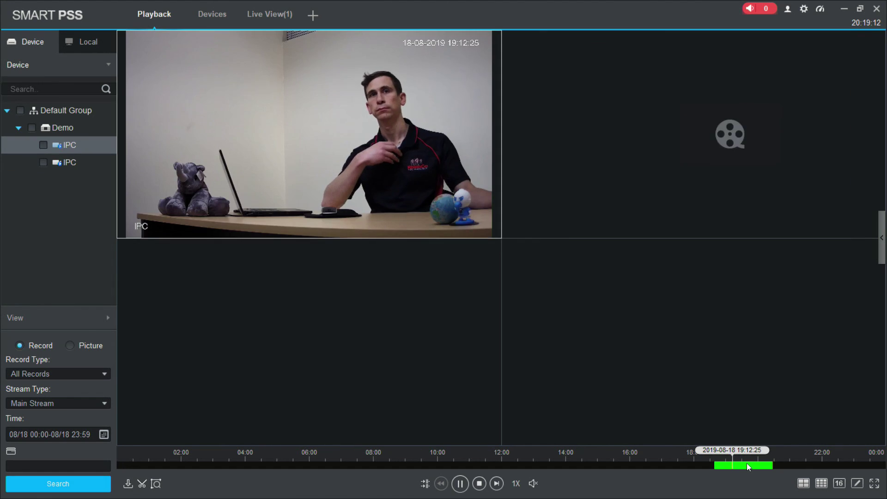
click(747, 465)
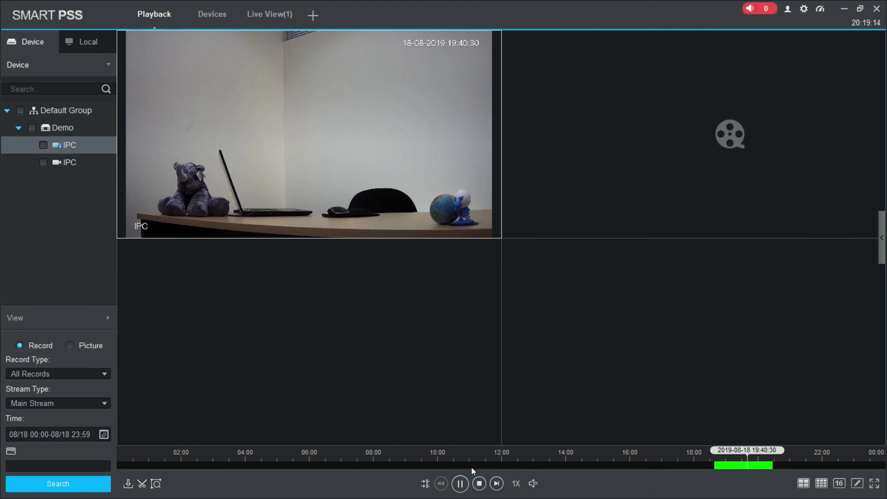